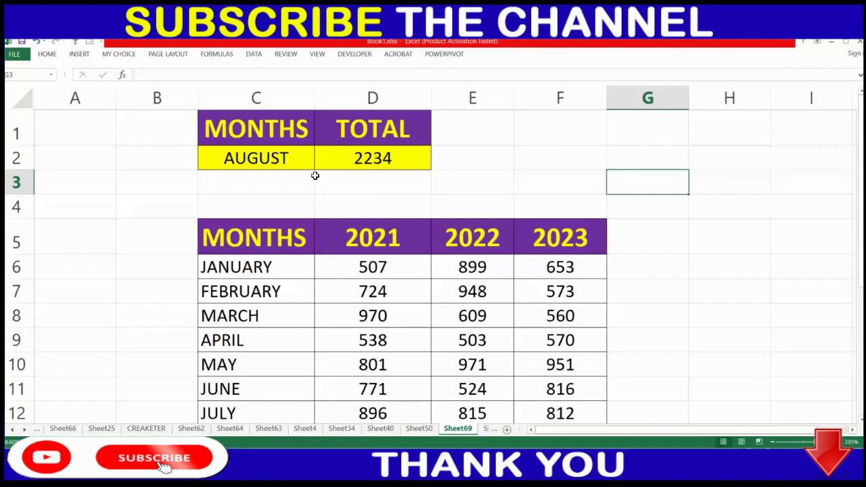
Switch C2's month to OCTOBER, then DECEMBER, and look over the 2021–2023 year headings.
{"action": "left_click", "coordinate": [292, 158]}
{"action": "left_click", "coordinate": [320, 166]}
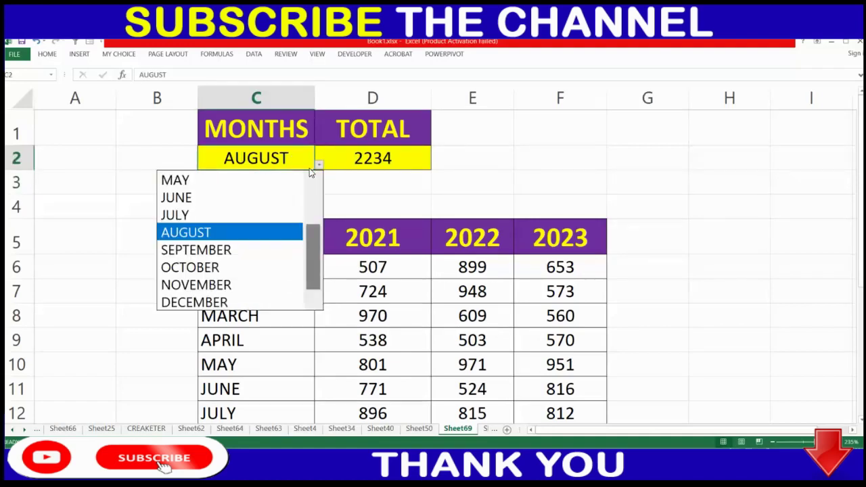
{"action": "left_click", "coordinate": [230, 266]}
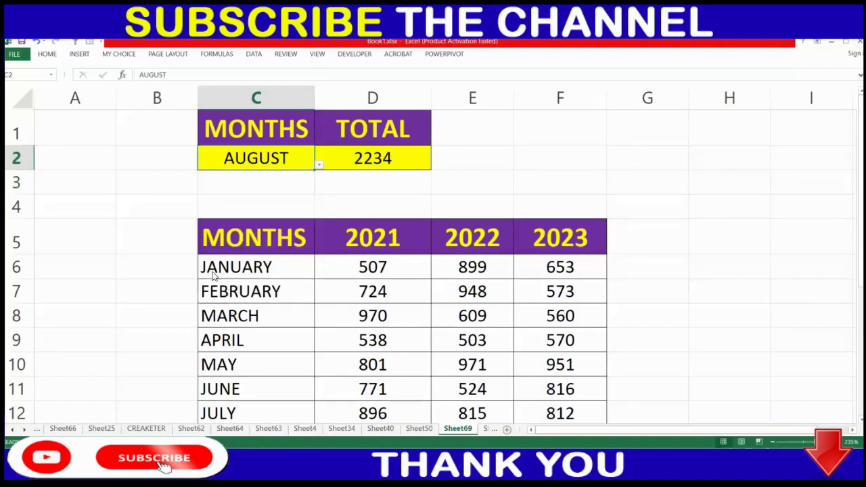
{"action": "left_click", "coordinate": [320, 165]}
{"action": "left_click", "coordinate": [249, 303]}
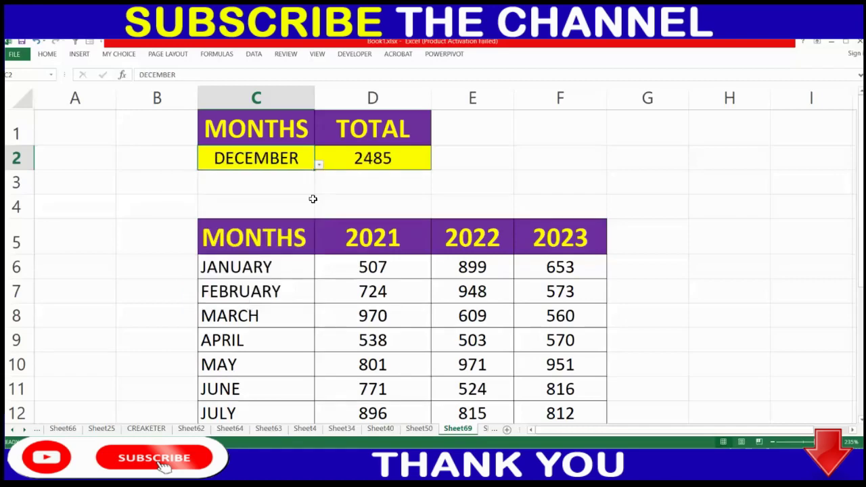
{"action": "scroll", "coordinate": [349, 229], "scroll_direction": "down", "scroll_amount": 3}
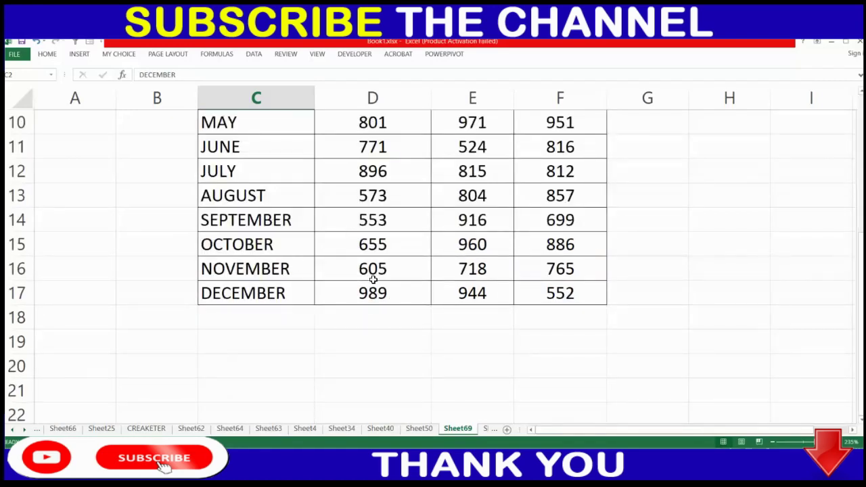
{"action": "scroll", "coordinate": [372, 272], "scroll_direction": "up", "scroll_amount": 2}
{"action": "scroll", "coordinate": [371, 277], "scroll_direction": "up", "scroll_amount": 1}
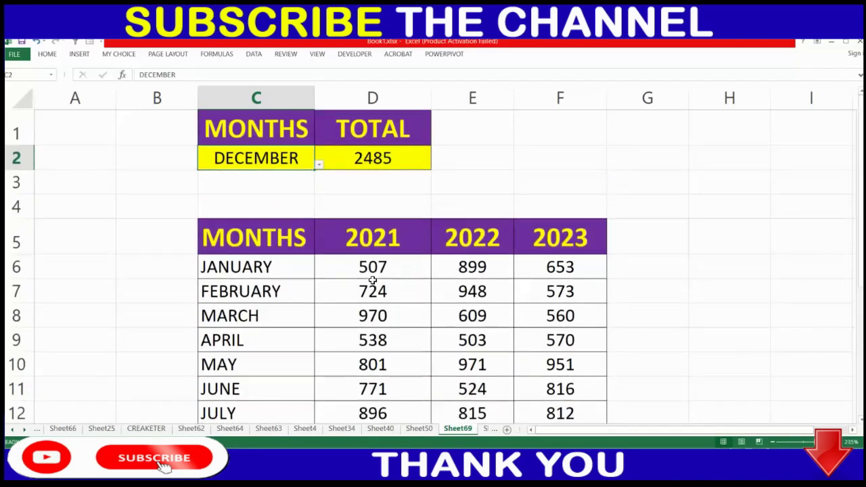
{"action": "left_click", "coordinate": [372, 237]}
{"action": "left_click", "coordinate": [473, 239]}
{"action": "left_click", "coordinate": [562, 245]}
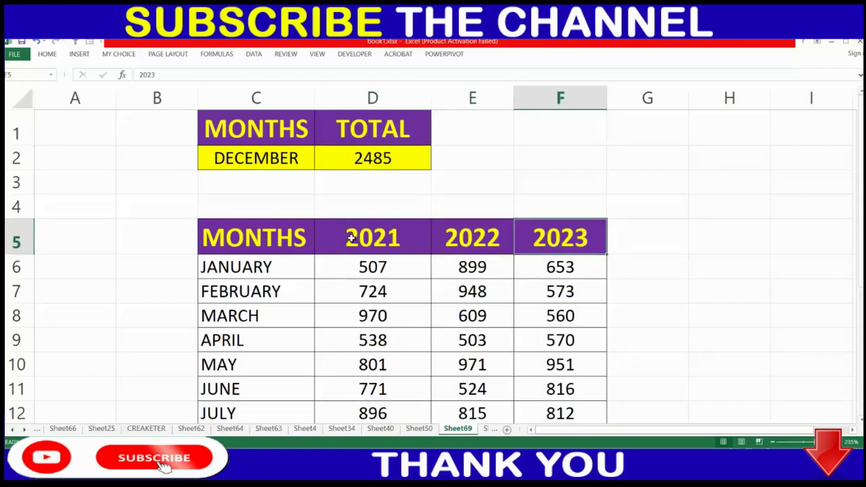
Inspect D2's TOTAL formula and its references without changing it.
{"action": "left_click", "coordinate": [391, 163]}
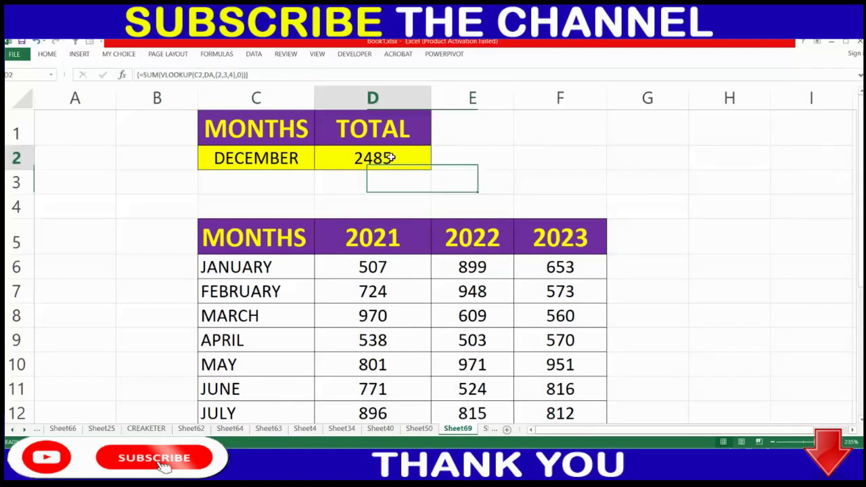
{"action": "key", "text": "F2"}
{"action": "key", "text": "Escape"}
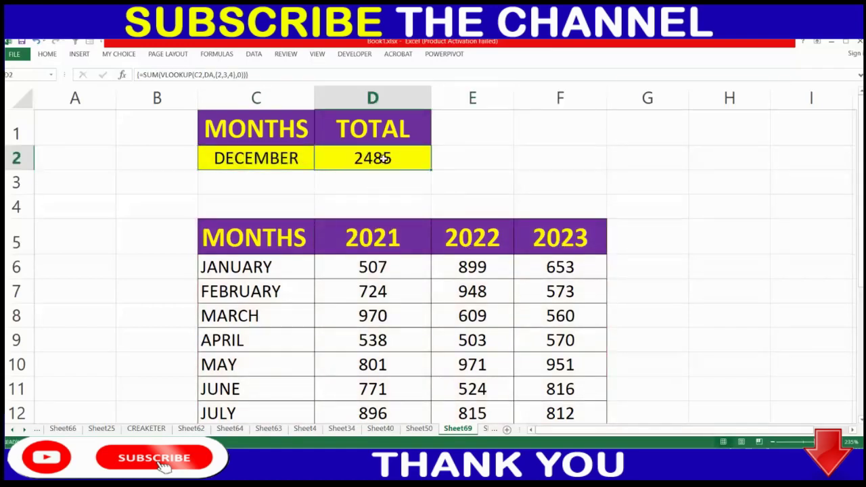
{"action": "double_click", "coordinate": [384, 159]}
{"action": "key", "text": "Escape"}
Set C2's month to MAY, then JANUARY, and finally MARCH.
{"action": "left_click", "coordinate": [294, 162]}
{"action": "left_click", "coordinate": [319, 166]}
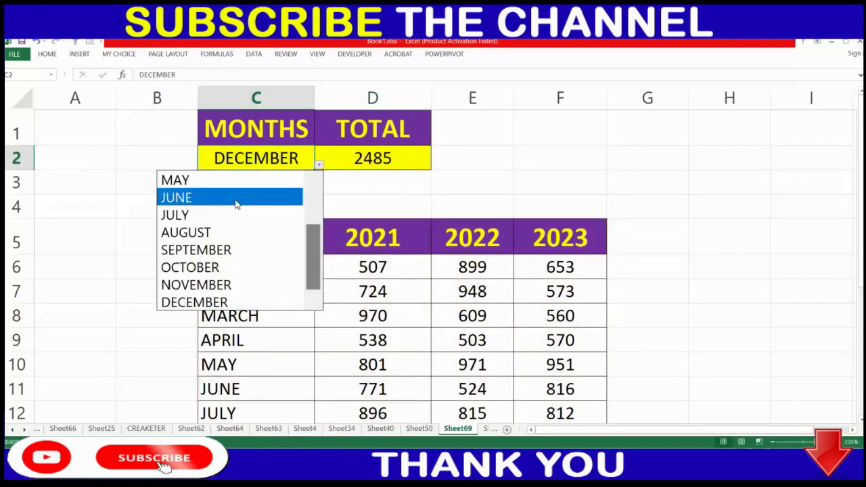
{"action": "left_click", "coordinate": [213, 182]}
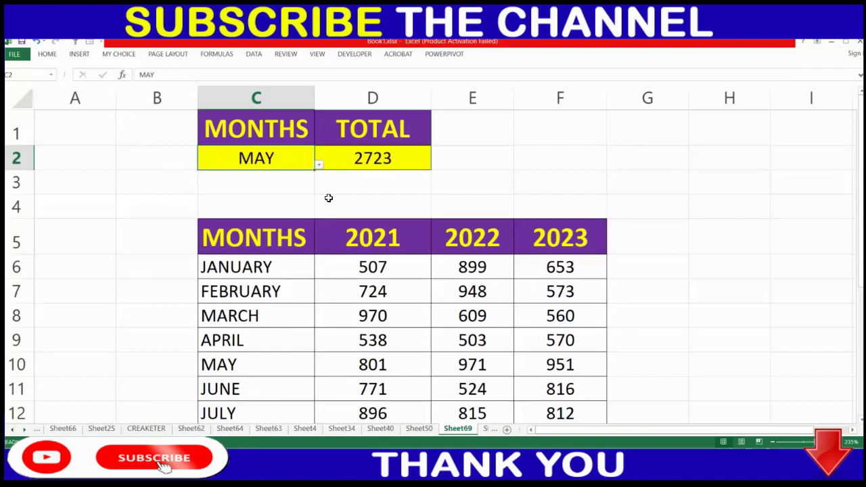
{"action": "left_click", "coordinate": [320, 168]}
{"action": "scroll", "coordinate": [241, 203], "scroll_direction": "up", "scroll_amount": 2}
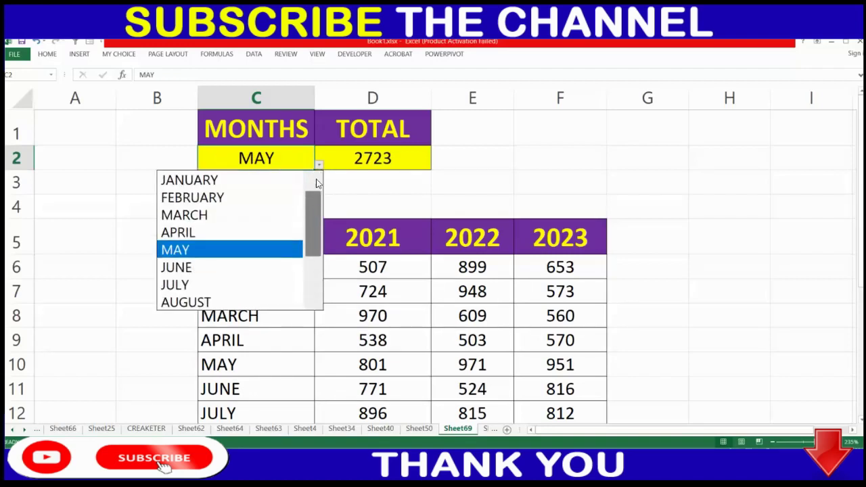
{"action": "left_click", "coordinate": [240, 180]}
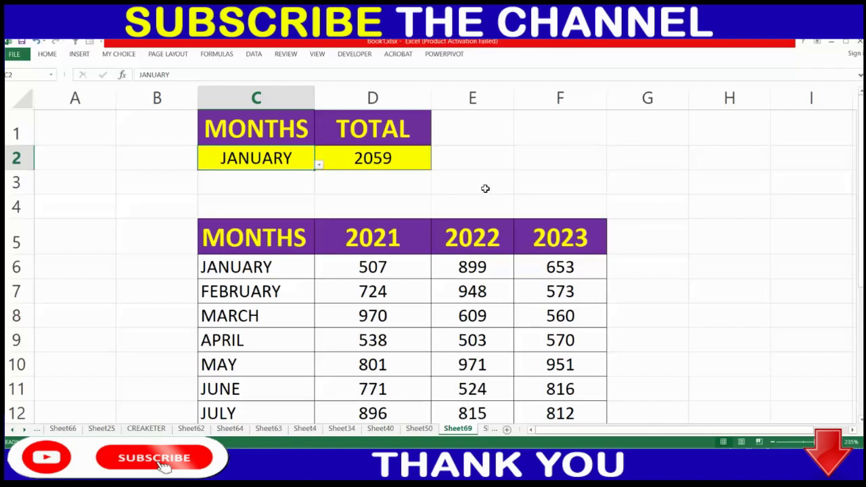
{"action": "left_click", "coordinate": [319, 165]}
{"action": "left_click", "coordinate": [237, 218]}
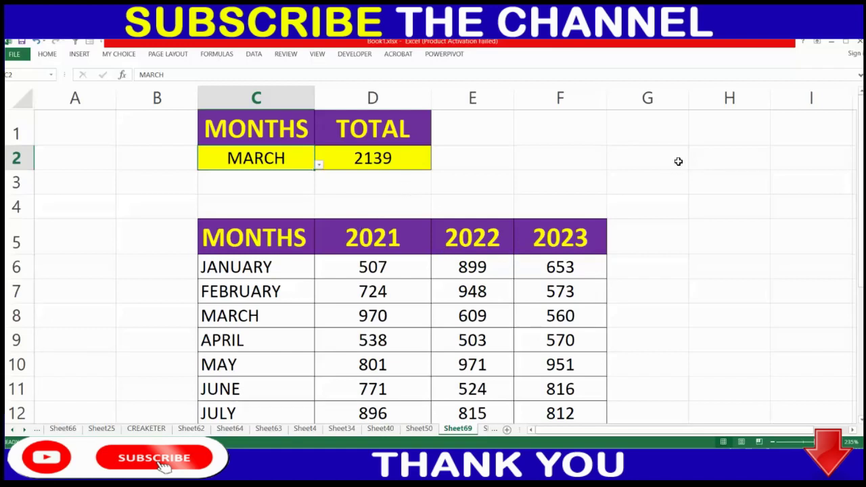
Write the notes SUM in H4 and VLOOKUP in H5.
{"action": "left_click", "coordinate": [710, 211]}
{"action": "type", "text": "SUM"}
{"action": "key", "text": "Return"}
{"action": "type", "text": "VL"}
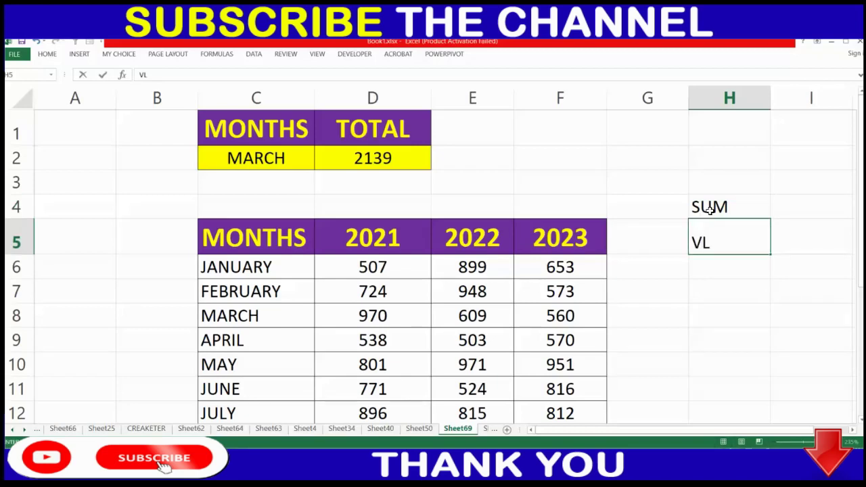
{"action": "type", "text": "OOKUP"}
{"action": "key", "text": "Return"}
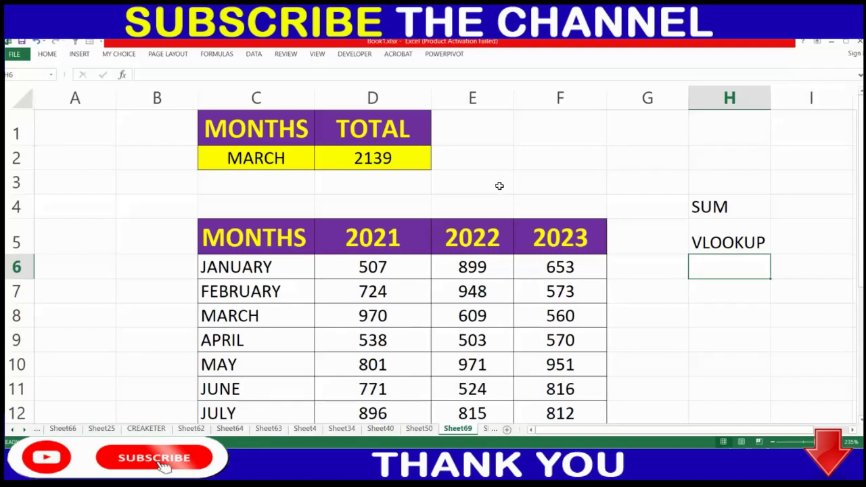
{"action": "left_click", "coordinate": [607, 181]}
{"action": "key", "text": "Right"}
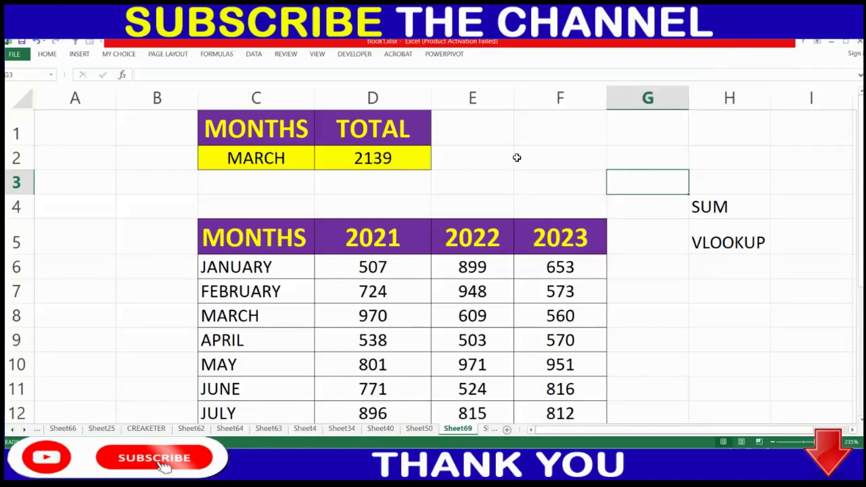
Give C2 a List data validation sourced from the month names in $C$6:$C$17.
{"action": "left_click", "coordinate": [271, 167]}
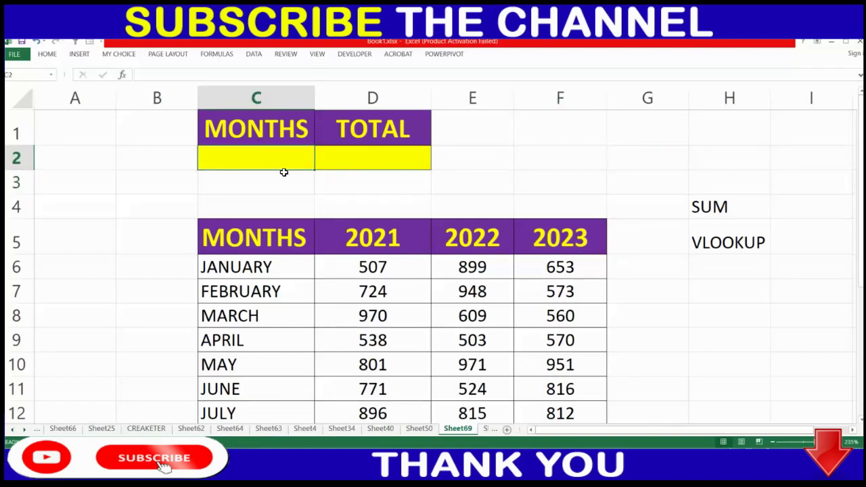
{"action": "left_click", "coordinate": [254, 55]}
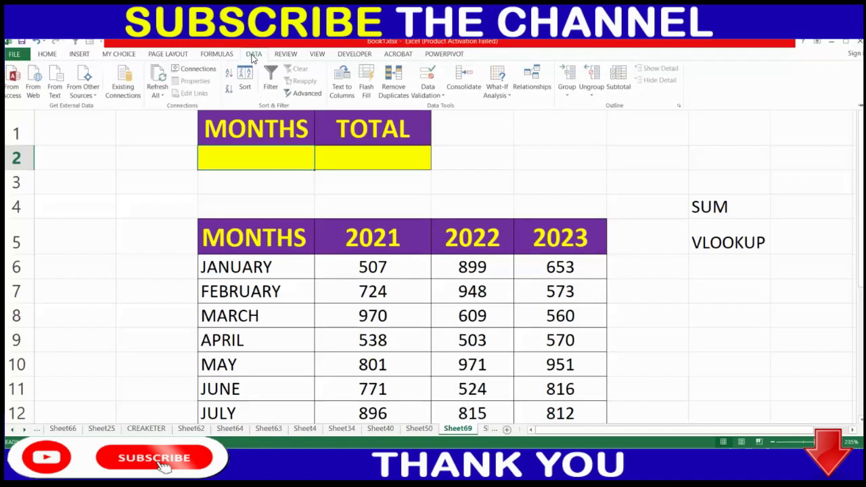
{"action": "left_click", "coordinate": [427, 81]}
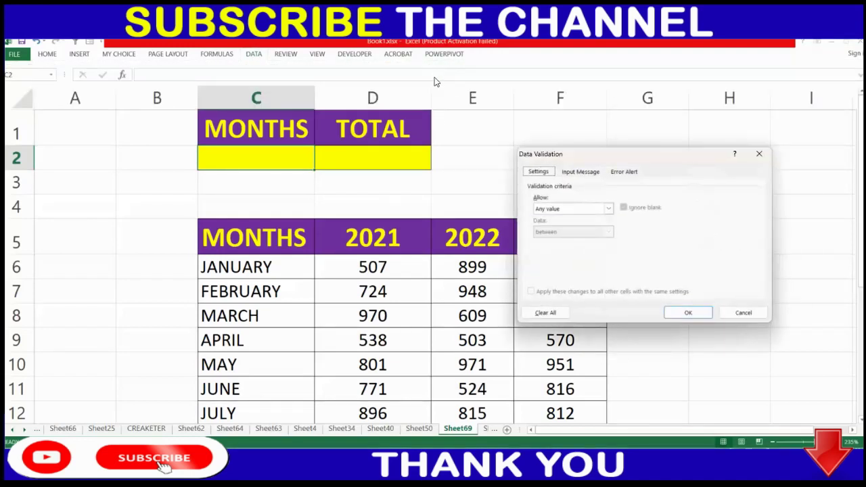
{"action": "left_click", "coordinate": [609, 209]}
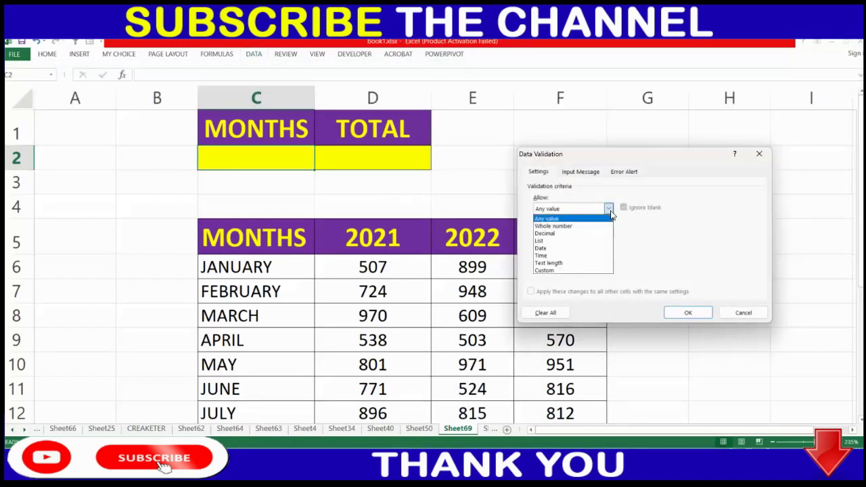
{"action": "left_click", "coordinate": [559, 240]}
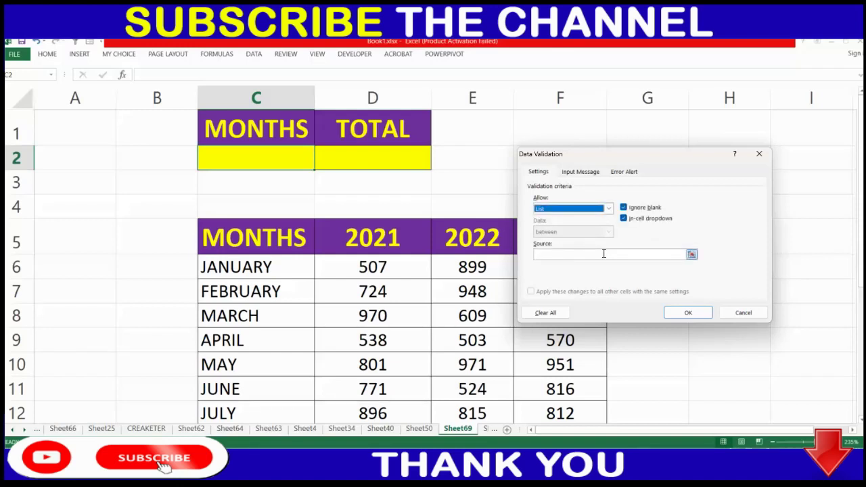
{"action": "left_click", "coordinate": [604, 254]}
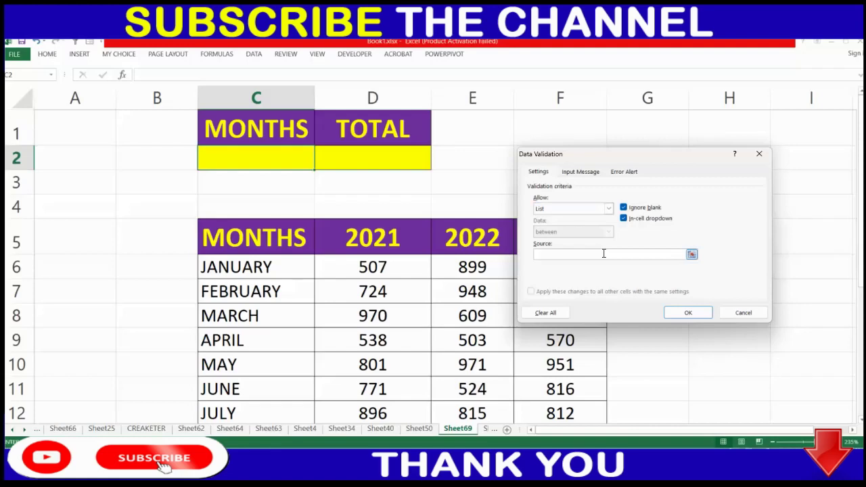
{"action": "left_click", "coordinate": [691, 255]}
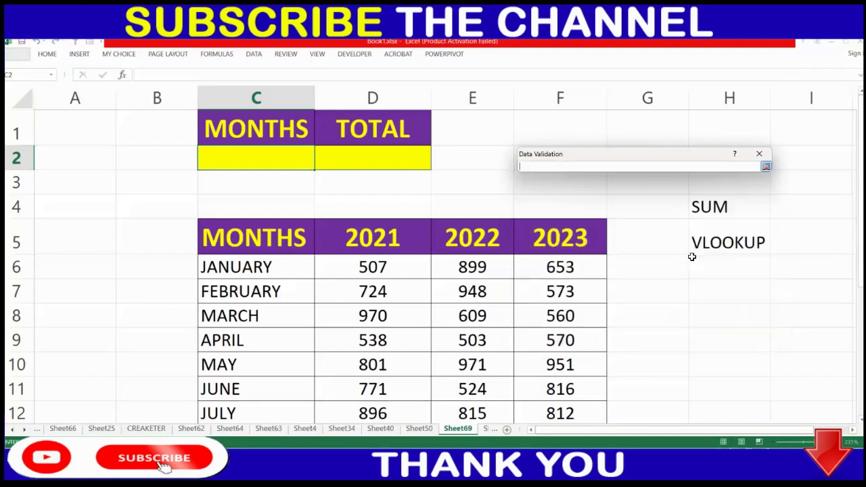
{"action": "scroll", "coordinate": [294, 234], "scroll_direction": "down", "scroll_amount": 1}
{"action": "left_click", "coordinate": [251, 182]}
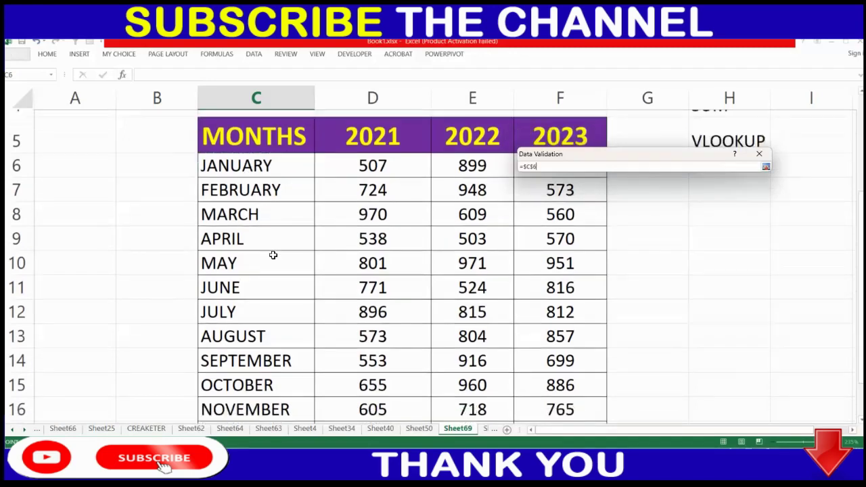
{"action": "left_click_drag", "start_coordinate": [250, 182], "coordinate": [266, 359]}
{"action": "scroll", "coordinate": [311, 332], "scroll_direction": "up", "scroll_amount": 2}
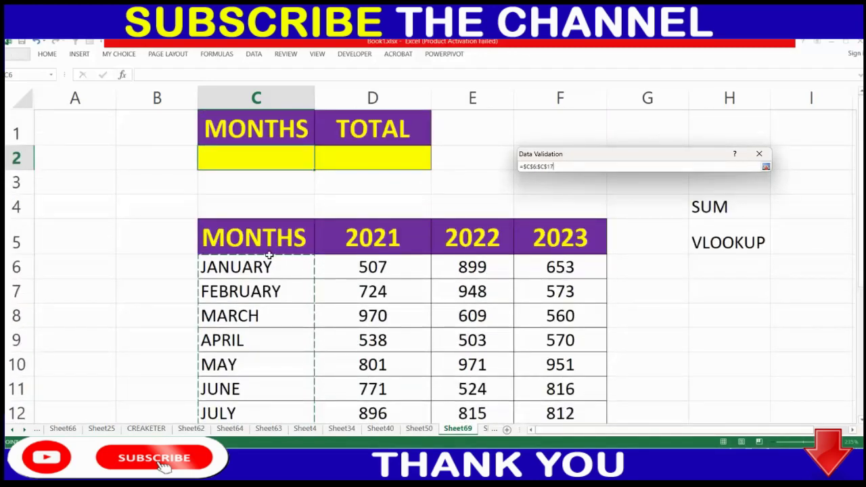
{"action": "left_click", "coordinate": [767, 167]}
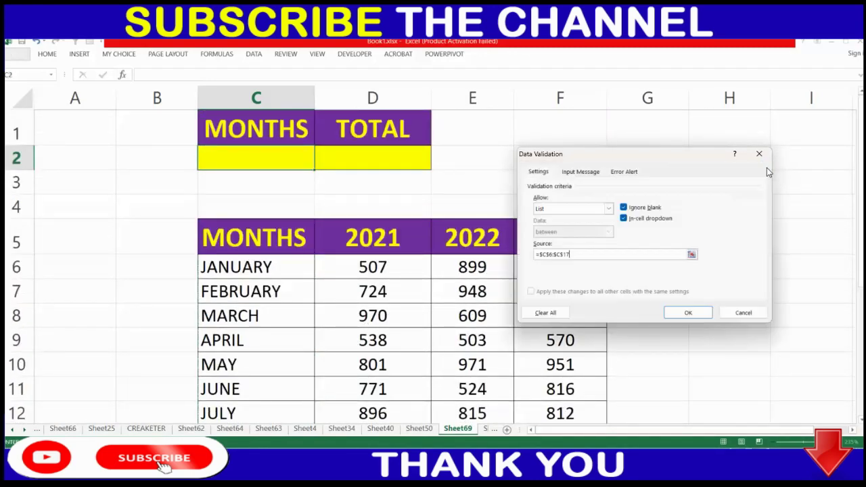
{"action": "left_click", "coordinate": [688, 312]}
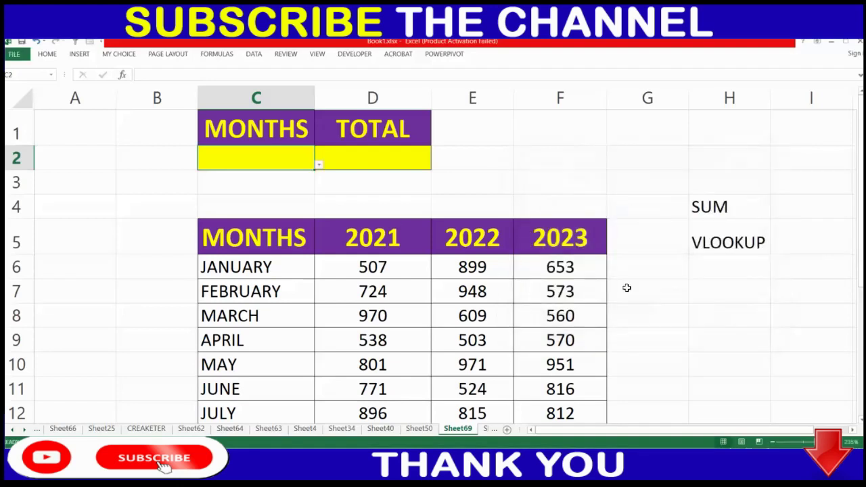
Pick MARCH, then JULY, from C2's new month dropdown.
{"action": "left_click", "coordinate": [318, 164]}
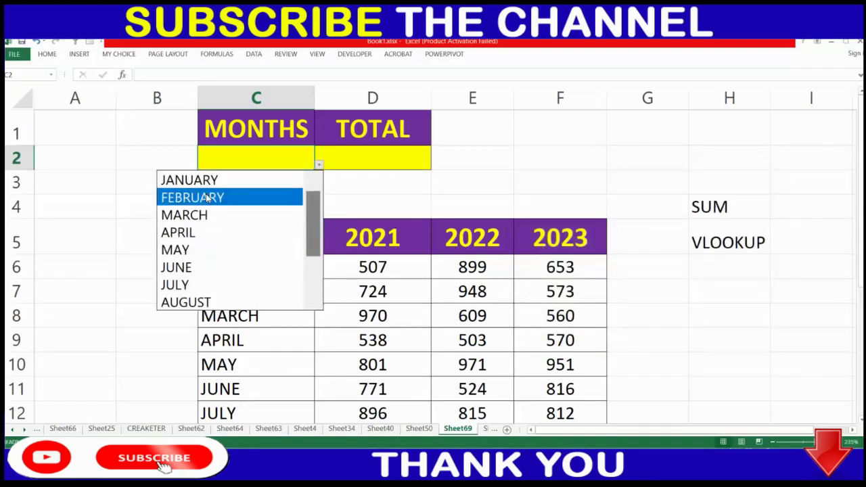
{"action": "left_click", "coordinate": [206, 218]}
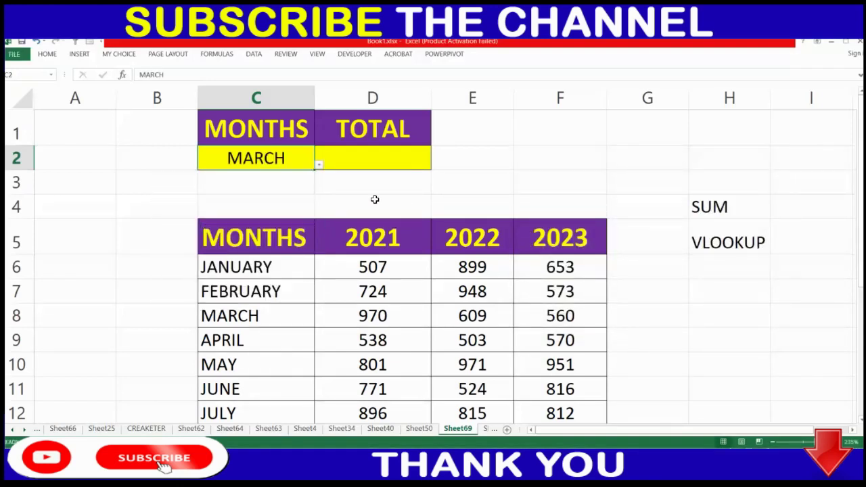
{"action": "left_click", "coordinate": [319, 164]}
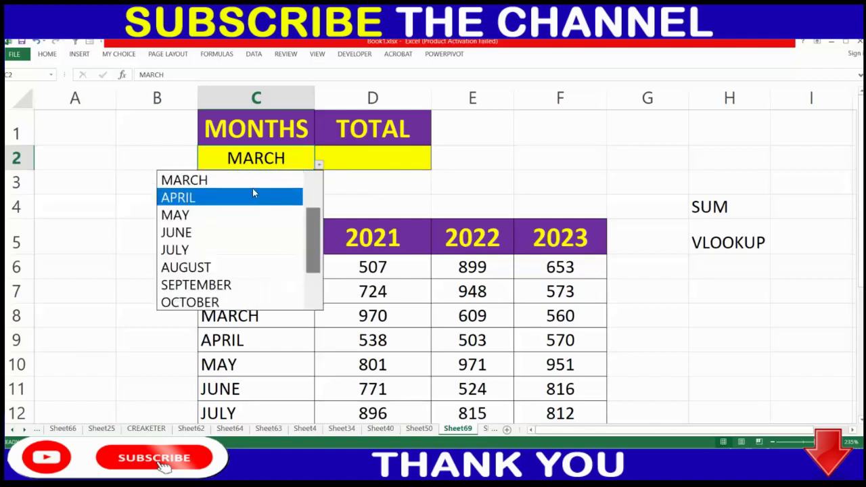
{"action": "left_click", "coordinate": [226, 250]}
{"action": "left_click", "coordinate": [373, 163]}
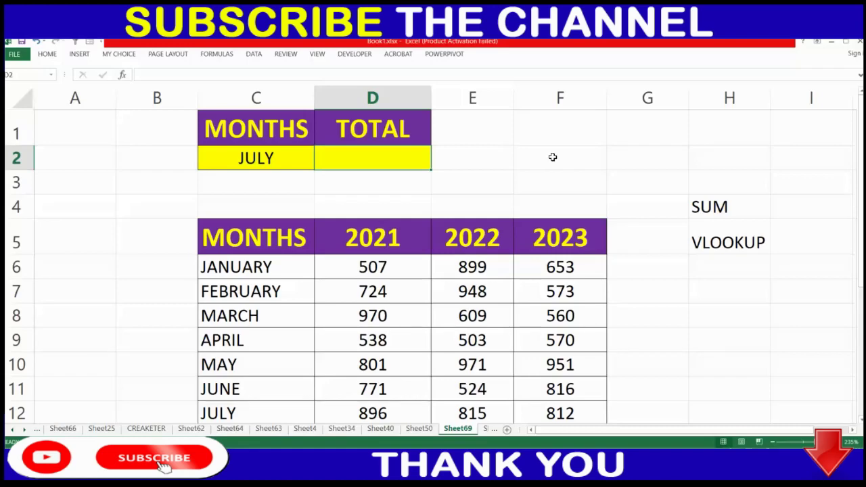
Review the monthly table, selecting the MONTHS header C5 and the 2022 header E5.
{"action": "scroll", "coordinate": [433, 169], "scroll_direction": "down", "scroll_amount": 1}
{"action": "left_click", "coordinate": [284, 146]}
{"action": "scroll", "coordinate": [376, 214], "scroll_direction": "down", "scroll_amount": 1}
{"action": "scroll", "coordinate": [376, 214], "scroll_direction": "down", "scroll_amount": 1}
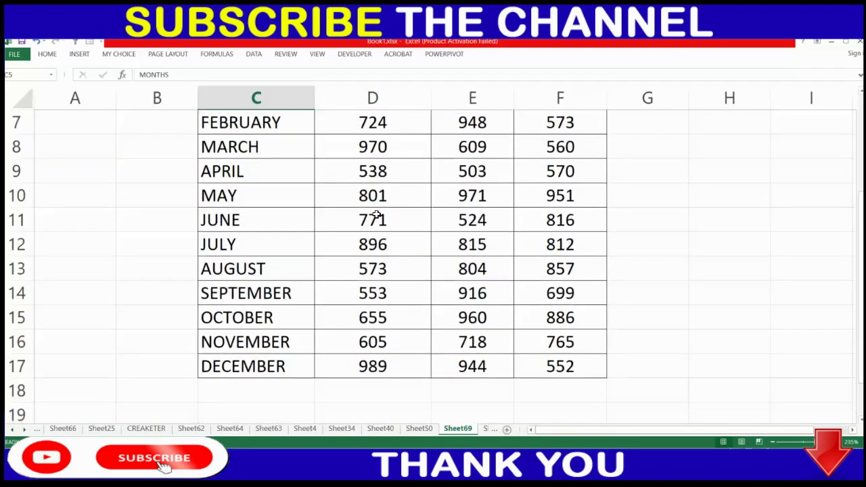
{"action": "scroll", "coordinate": [376, 214], "scroll_direction": "up", "scroll_amount": 1}
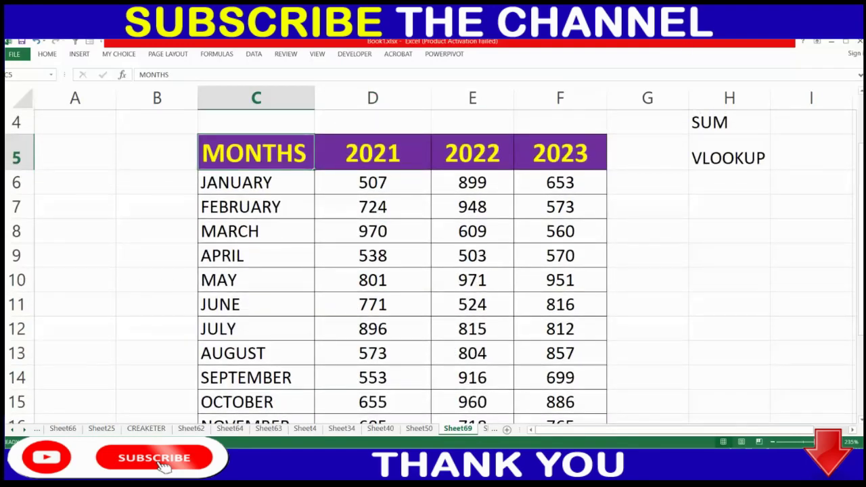
{"action": "left_click", "coordinate": [488, 150]}
{"action": "left_click", "coordinate": [268, 156]}
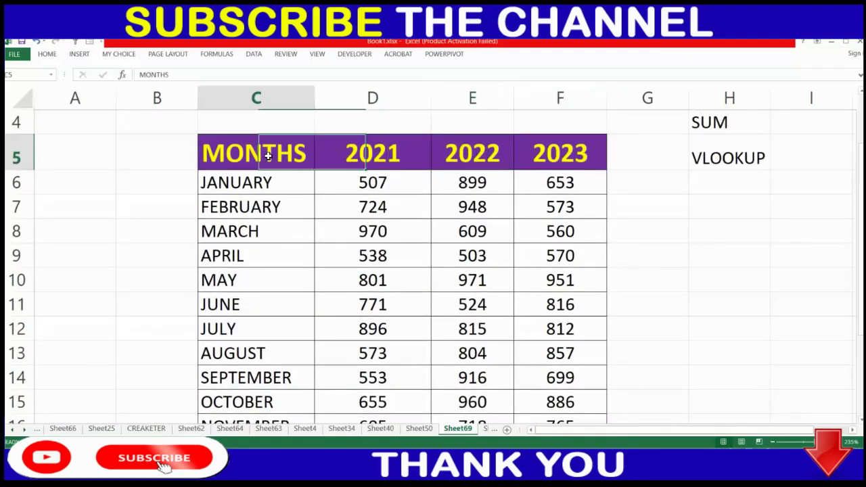
{"action": "left_click", "coordinate": [426, 232]}
{"action": "left_click", "coordinate": [284, 168]}
{"action": "scroll", "coordinate": [457, 269], "scroll_direction": "down", "scroll_amount": 3}
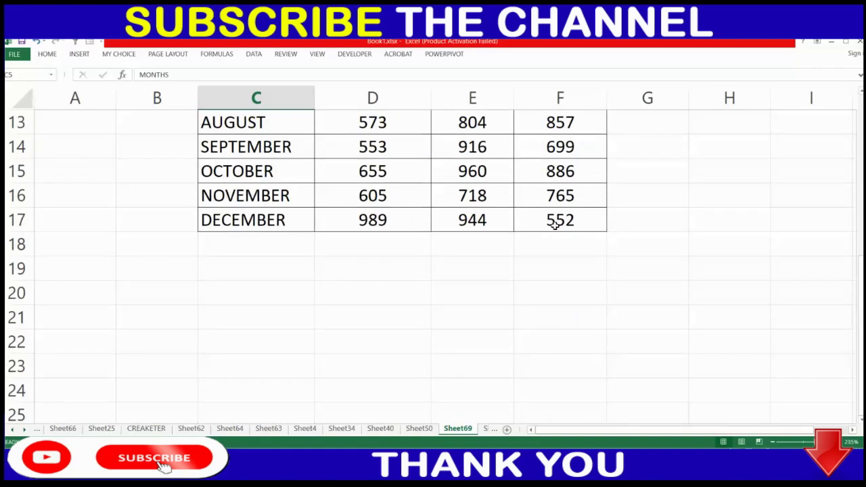
{"action": "left_click", "coordinate": [555, 225], "text": "shift"}
{"action": "scroll", "coordinate": [536, 279], "scroll_direction": "up", "scroll_amount": 2}
{"action": "scroll", "coordinate": [347, 220], "scroll_direction": "up", "scroll_amount": 2}
{"action": "scroll", "coordinate": [530, 244], "scroll_direction": "down", "scroll_amount": 2}
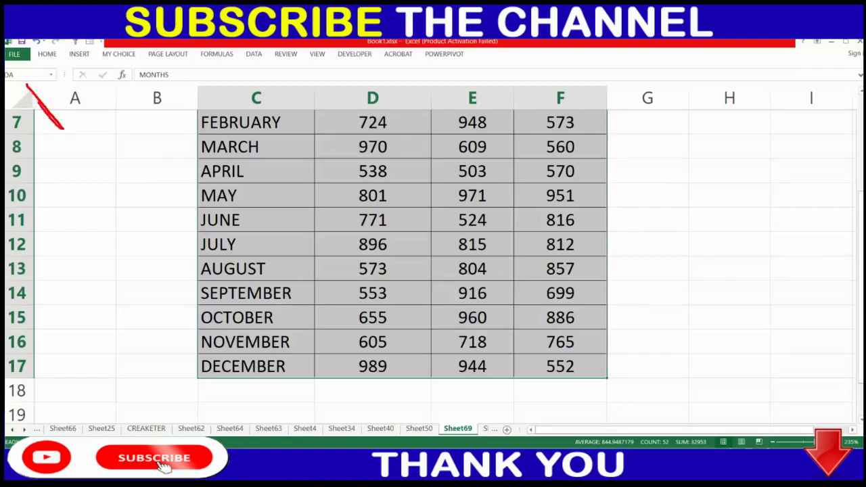
{"action": "left_click", "coordinate": [22, 74]}
{"action": "type", "text": "D"}
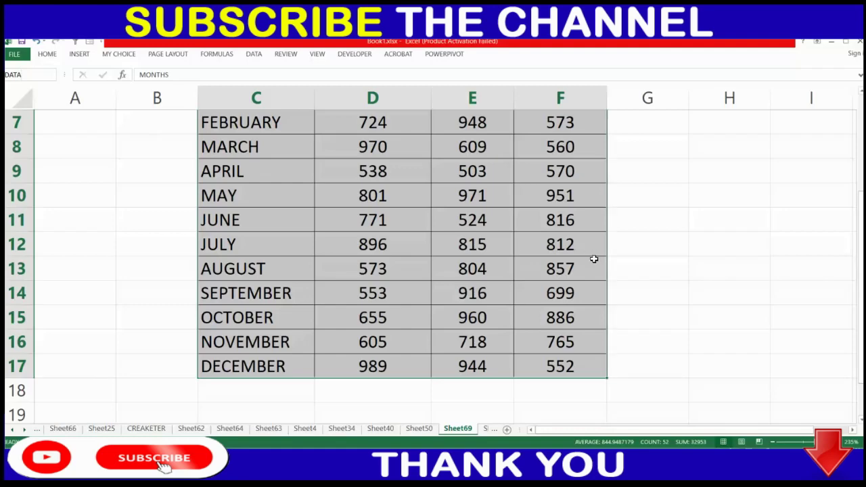
{"action": "scroll", "coordinate": [594, 260], "scroll_direction": "up", "scroll_amount": 2}
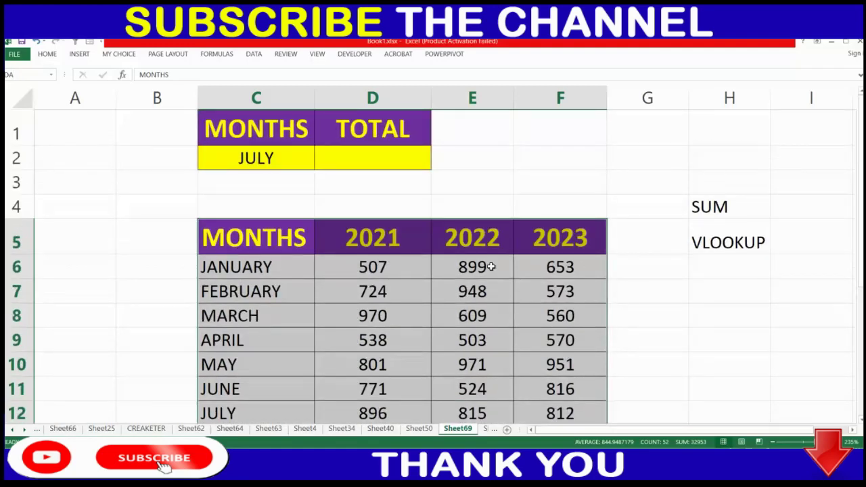
{"action": "scroll", "coordinate": [491, 267], "scroll_direction": "down", "scroll_amount": 3}
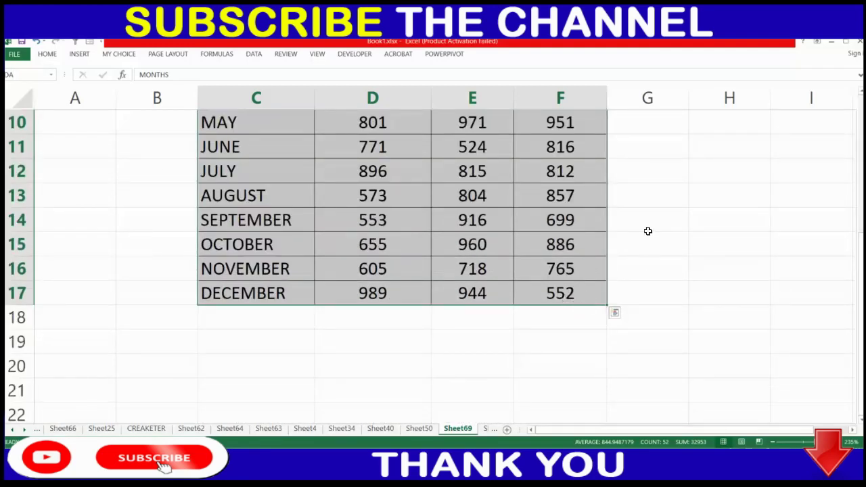
{"action": "left_click", "coordinate": [671, 219]}
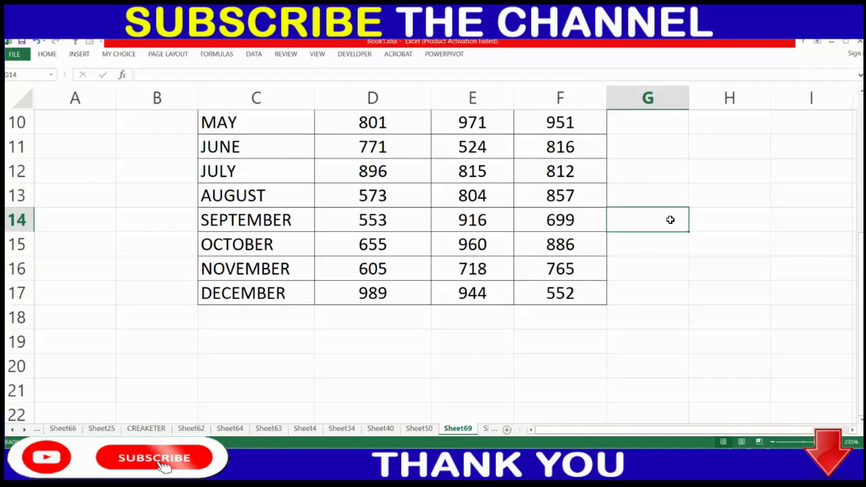
{"action": "left_click", "coordinate": [407, 217]}
{"action": "scroll", "coordinate": [433, 254], "scroll_direction": "up", "scroll_amount": 3}
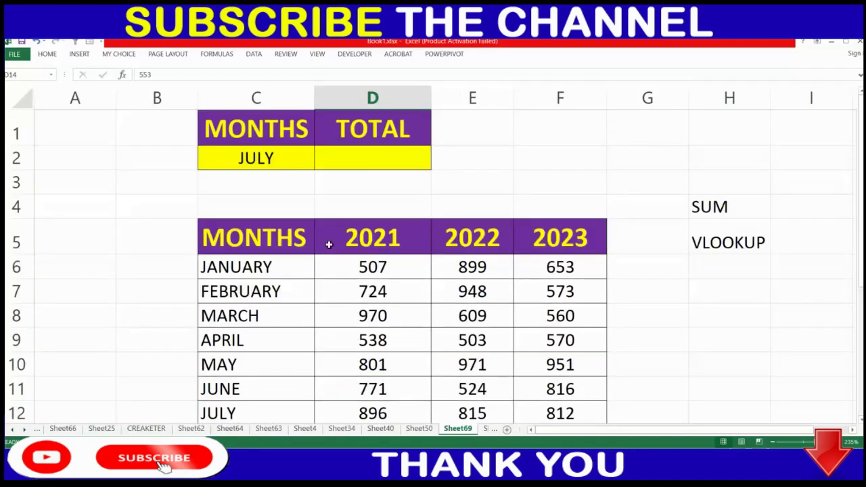
{"action": "left_click", "coordinate": [306, 241]}
{"action": "scroll", "coordinate": [565, 340], "scroll_direction": "down", "scroll_amount": 2}
{"action": "left_click", "coordinate": [574, 359], "text": "shift"}
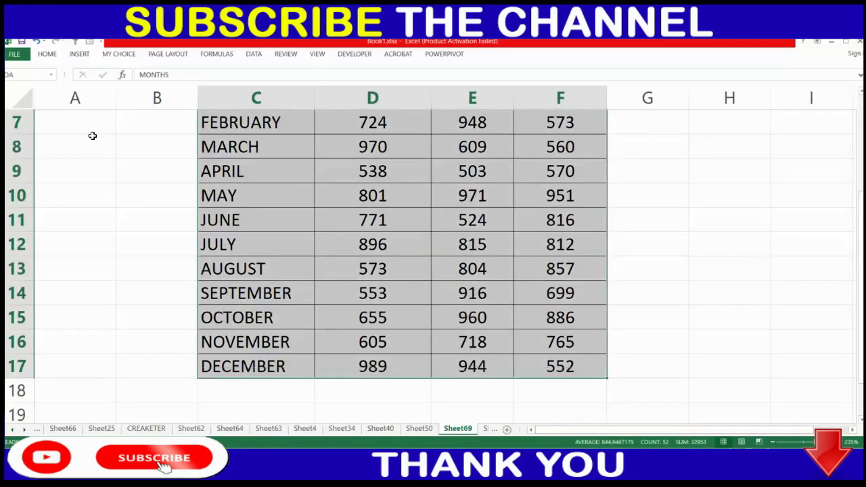
{"action": "left_click", "coordinate": [23, 72]}
{"action": "left_click", "coordinate": [25, 77]}
{"action": "key", "text": "Return"}
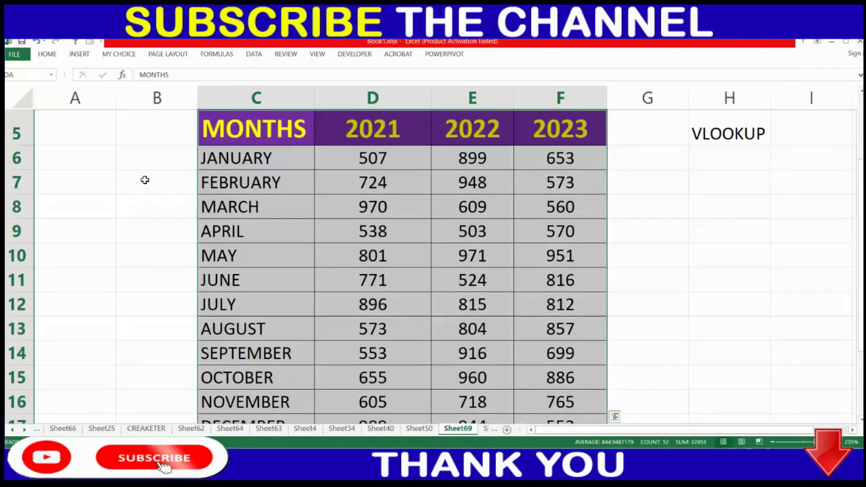
{"action": "left_click", "coordinate": [167, 196]}
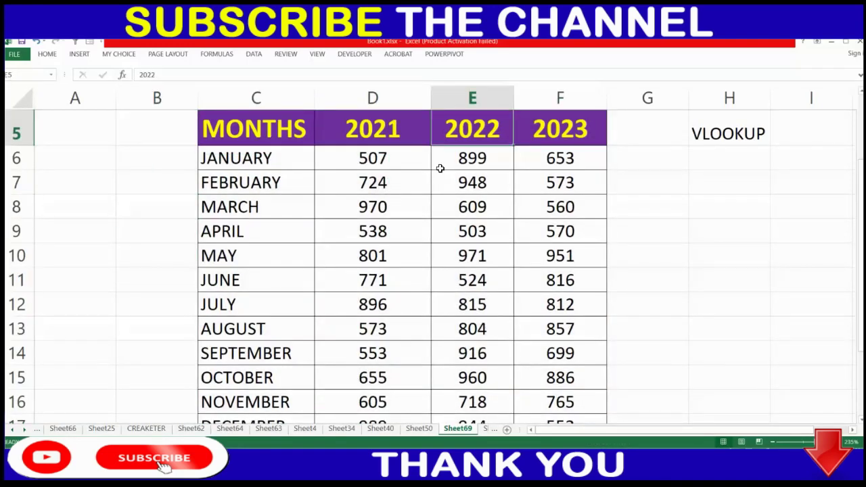
{"action": "left_click", "coordinate": [346, 173]}
{"action": "scroll", "coordinate": [474, 203], "scroll_direction": "up", "scroll_amount": 2}
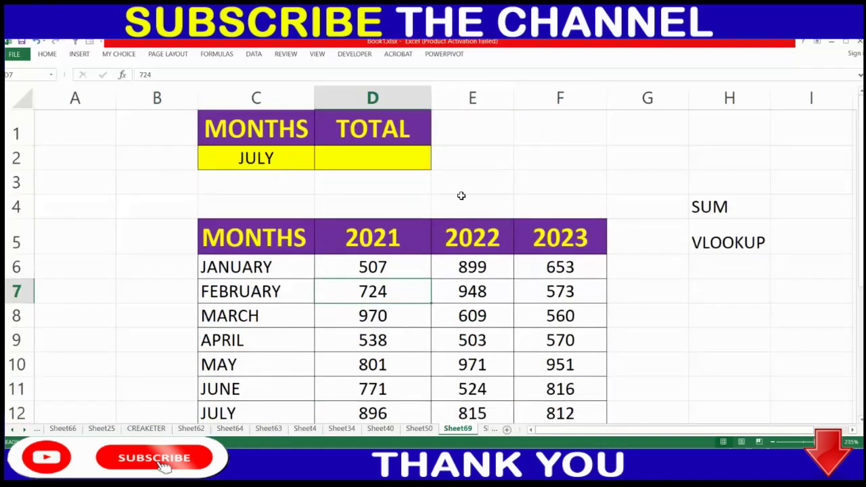
{"action": "left_click", "coordinate": [400, 168]}
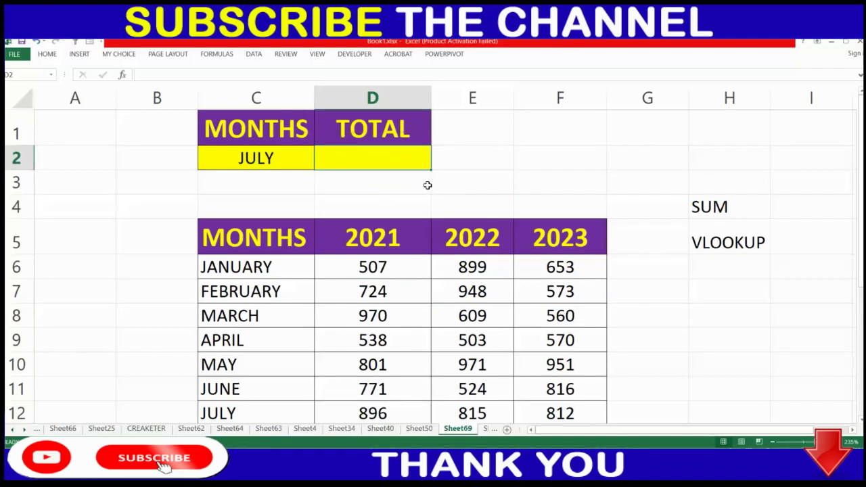
Type =SUM(VLOOKUP(C2,DA,{ into D2, taking VLOOKUP and named range DA from suggestions.
{"action": "type", "text": "=S"}
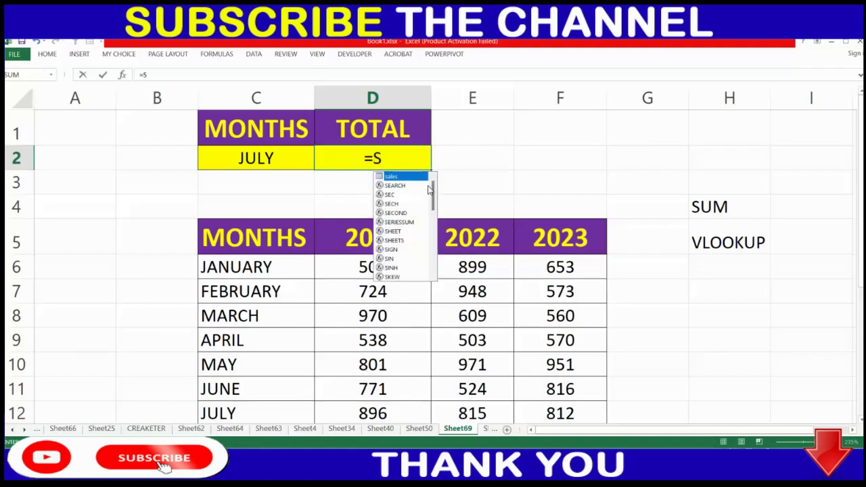
{"action": "type", "text": "UM("}
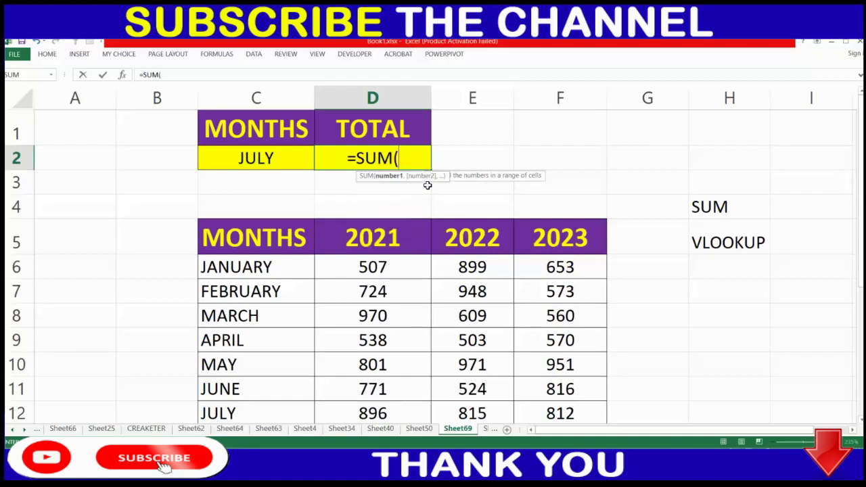
{"action": "type", "text": "VL"}
{"action": "double_click", "coordinate": [426, 184]}
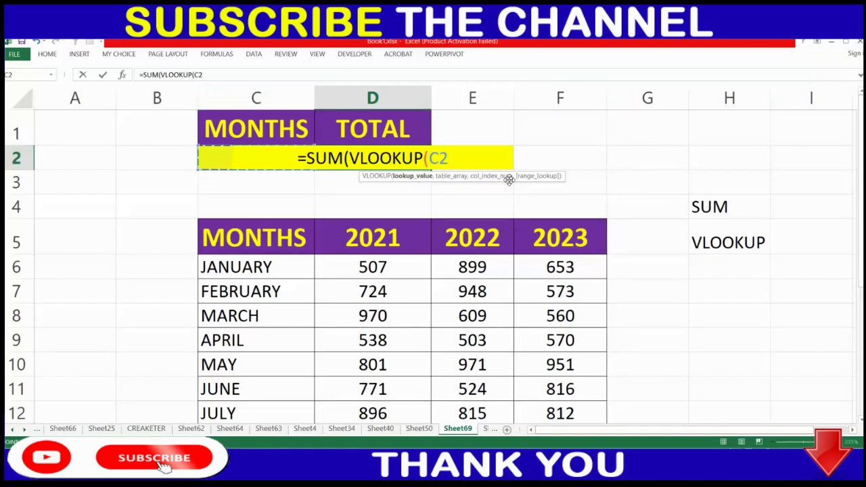
{"action": "type", "text": ","}
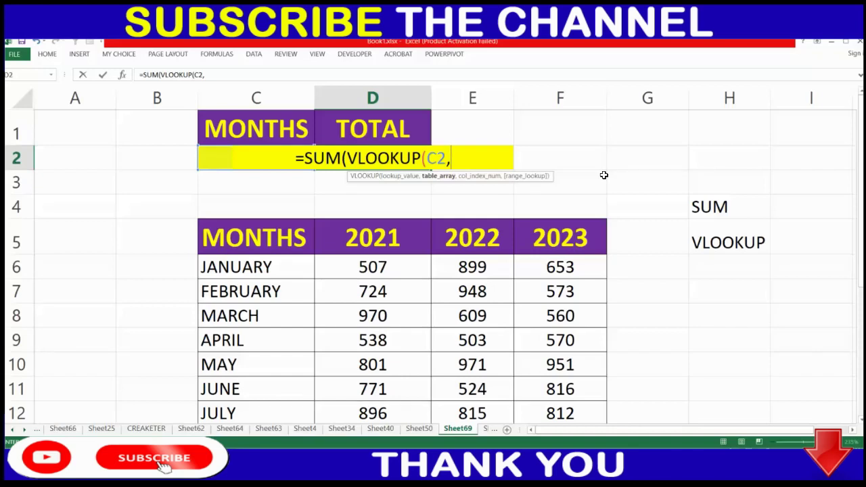
{"action": "type", "text": "DA"}
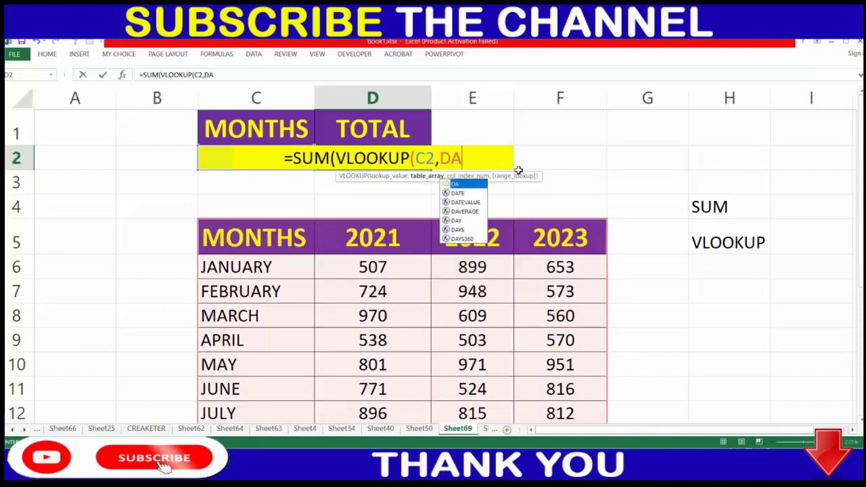
{"action": "left_click", "coordinate": [460, 185]}
{"action": "left_click", "coordinate": [472, 155]}
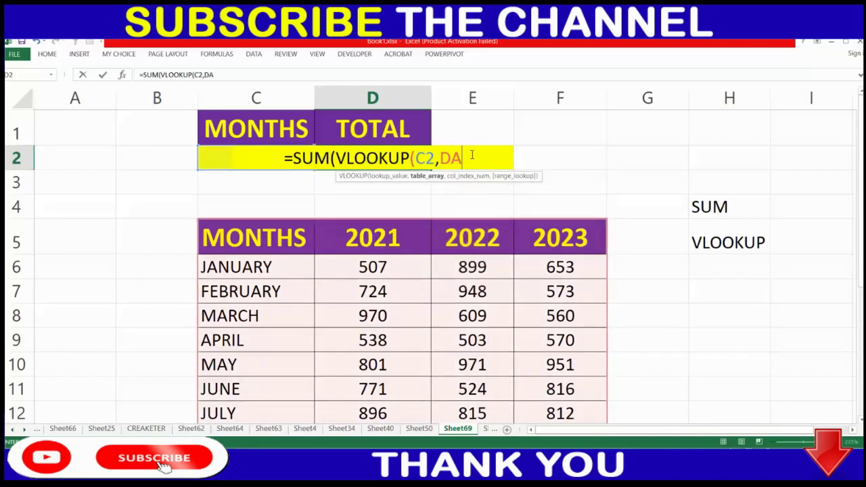
{"action": "scroll", "coordinate": [441, 282], "scroll_direction": "down", "scroll_amount": 1}
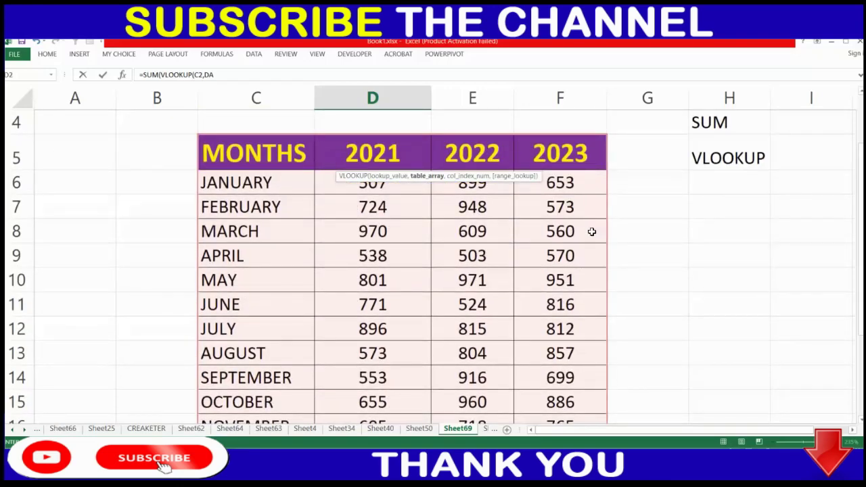
{"action": "scroll", "coordinate": [546, 231], "scroll_direction": "down", "scroll_amount": 1}
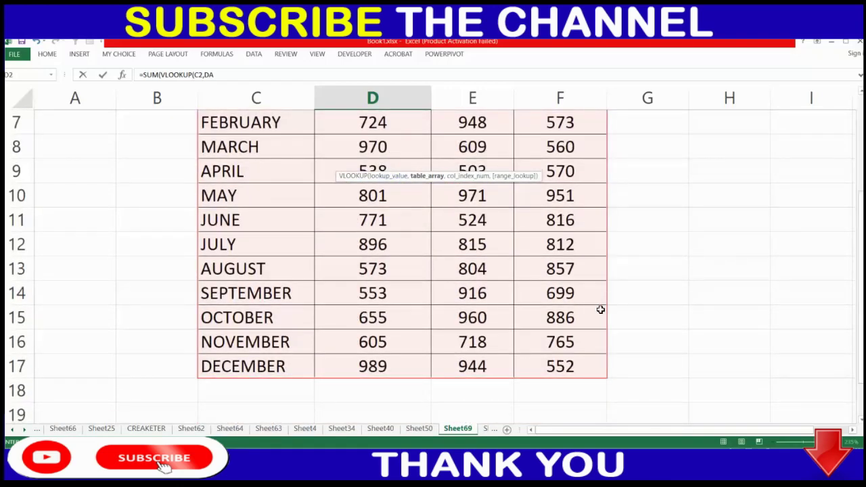
{"action": "scroll", "coordinate": [600, 309], "scroll_direction": "up", "scroll_amount": 2}
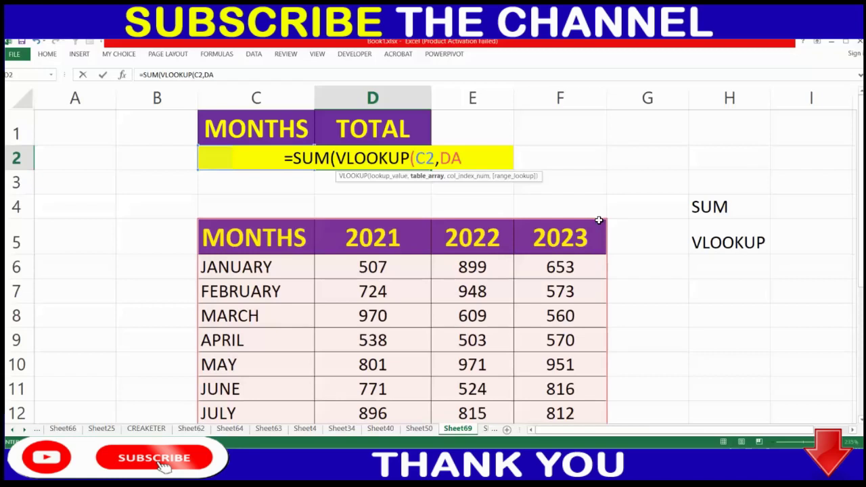
{"action": "type", "text": ","}
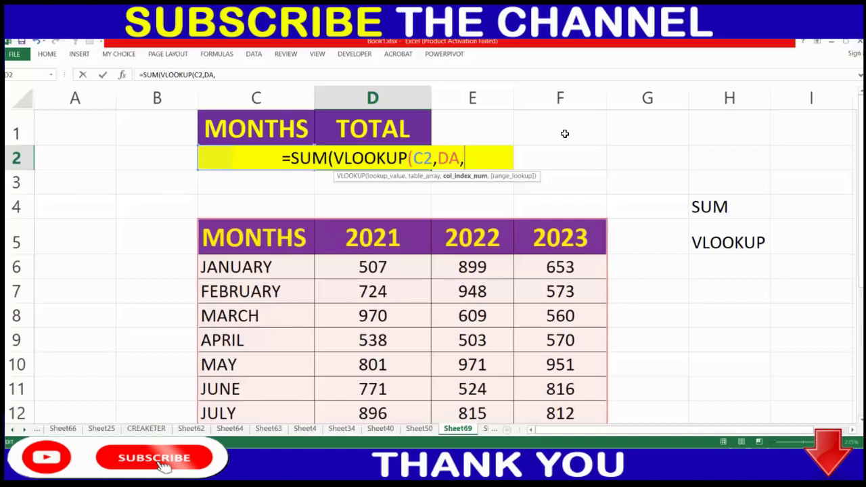
{"action": "type", "text": "{"}
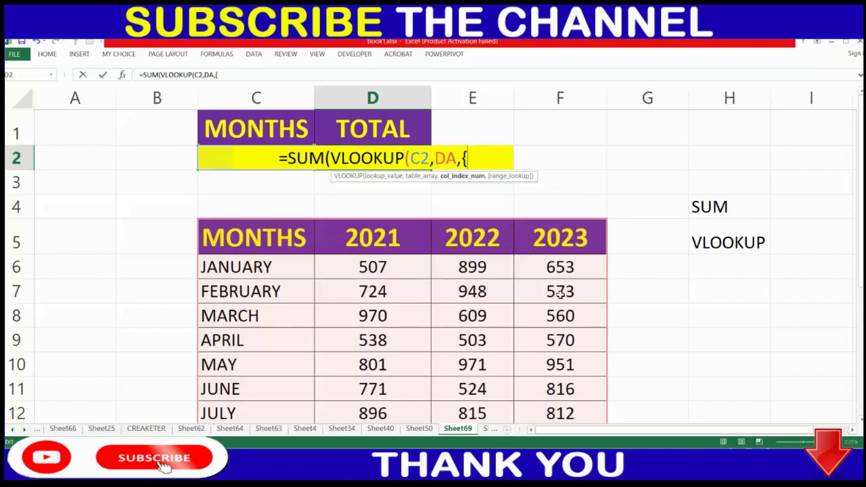
Complete D2 as the array formula {=SUM(VLOOKUP(C2,DA,{2,3,4},FALSE))}, giving 2523 for JULY.
{"action": "type", "text": "2,3,"}
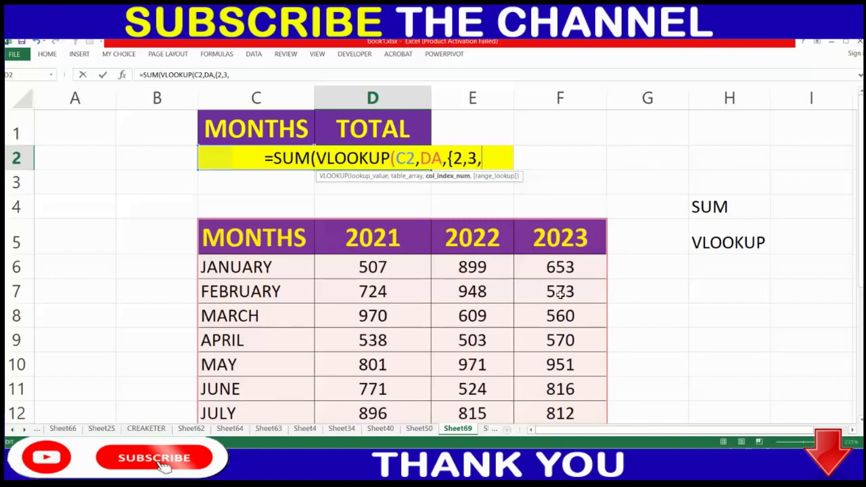
{"action": "type", "text": "4"}
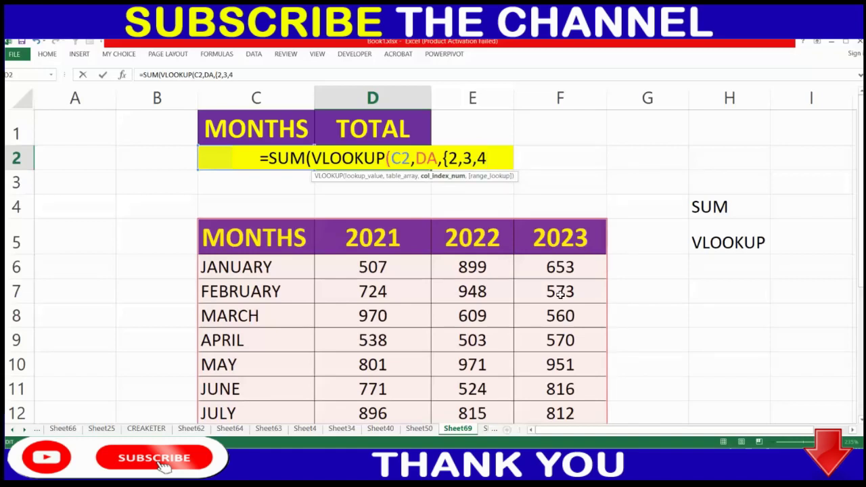
{"action": "type", "text": "}"}
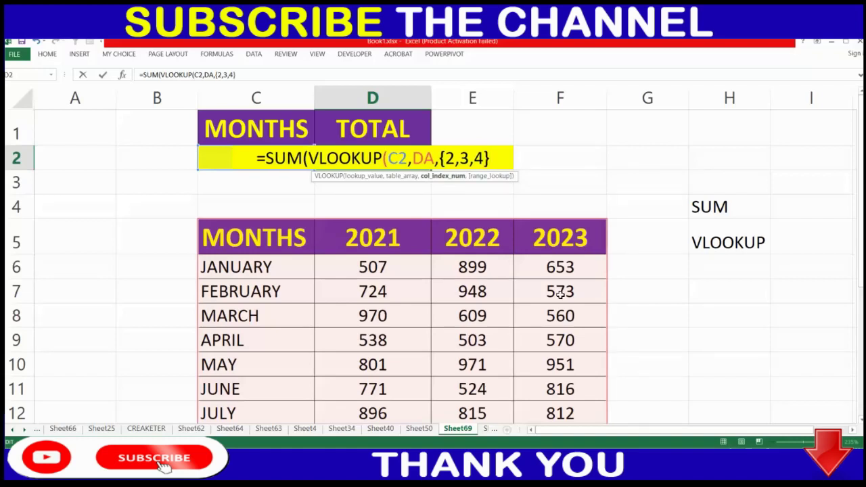
{"action": "type", "text": ","}
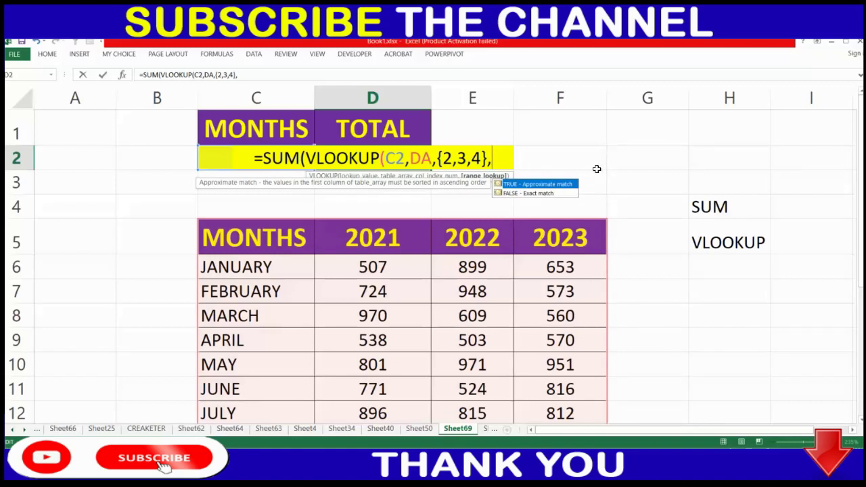
{"action": "double_click", "coordinate": [519, 194]}
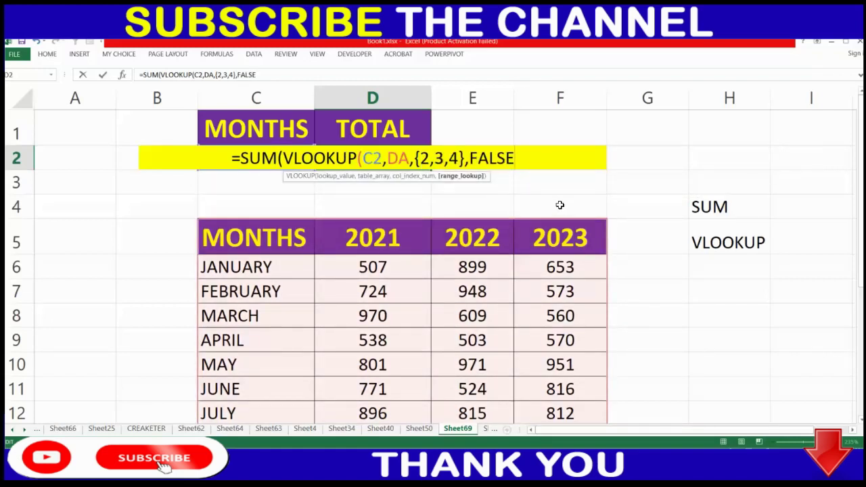
{"action": "type", "text": "))"}
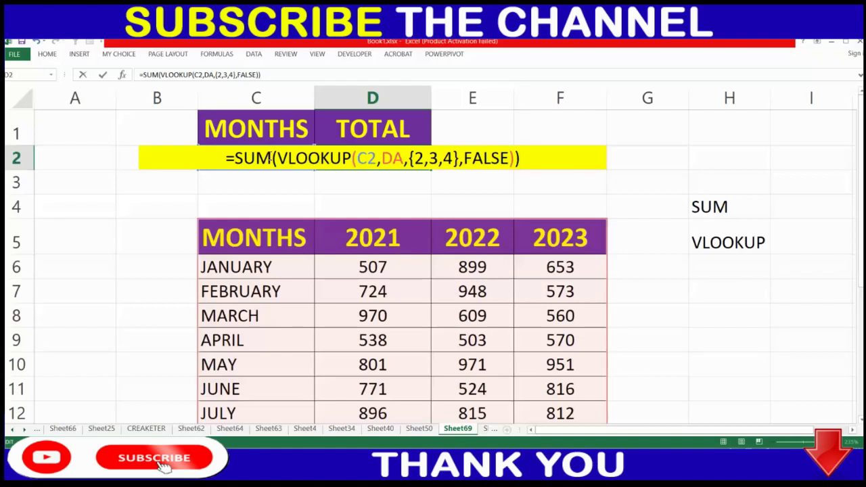
{"action": "key", "text": "ctrl+shift+Return"}
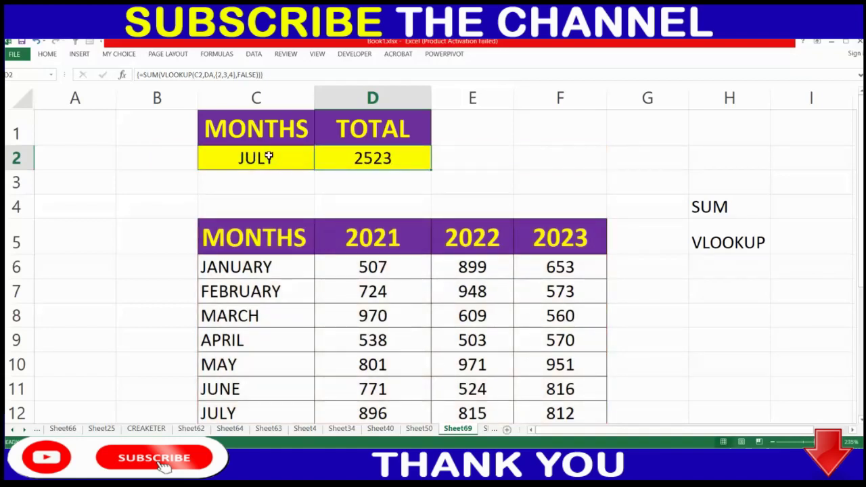
{"action": "left_click", "coordinate": [628, 268]}
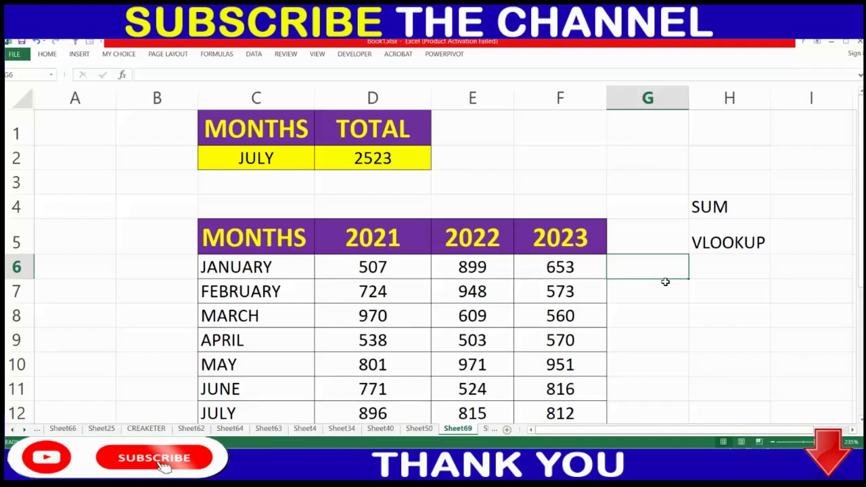
AutoSum D6:F6 into G6 and fill the row total down the month rows.
{"action": "key", "text": "alt+equal"}
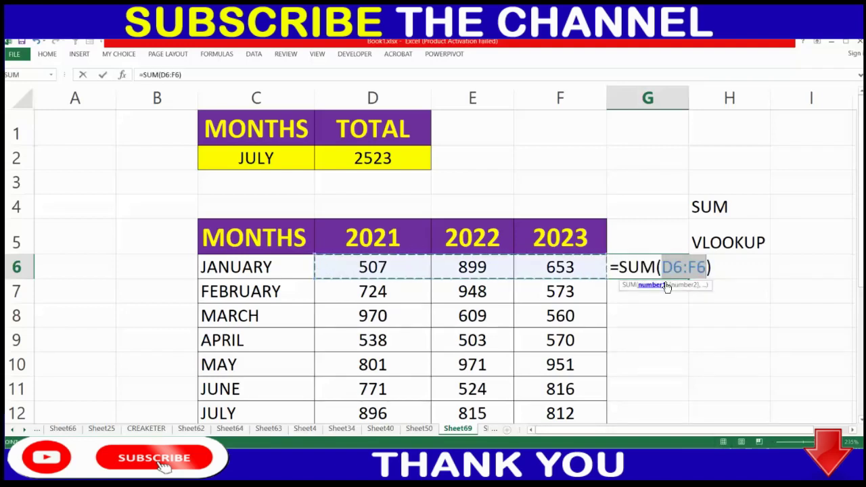
{"action": "key", "text": "alt+equal"}
{"action": "key", "text": "Return"}
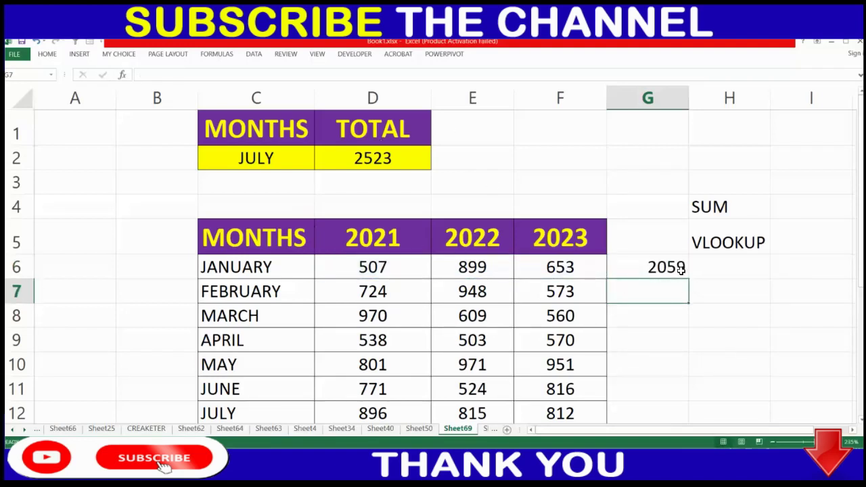
{"action": "left_click", "coordinate": [681, 268]}
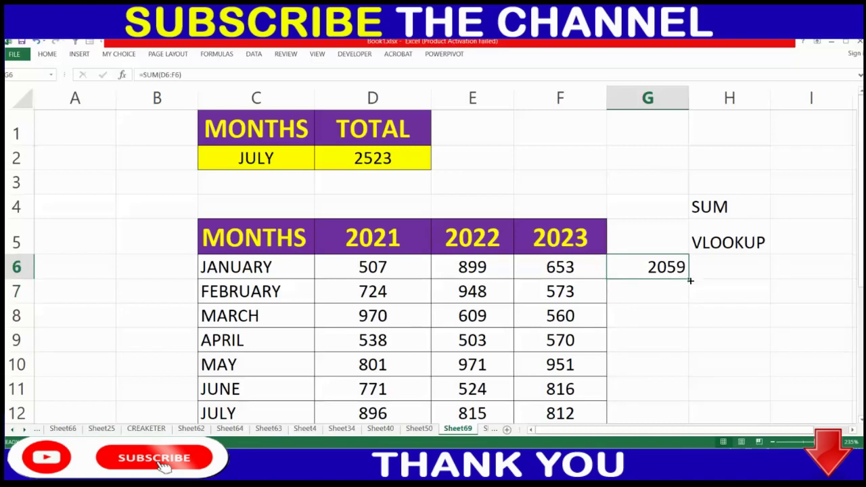
{"action": "double_click", "coordinate": [691, 281]}
{"action": "left_click", "coordinate": [735, 288]}
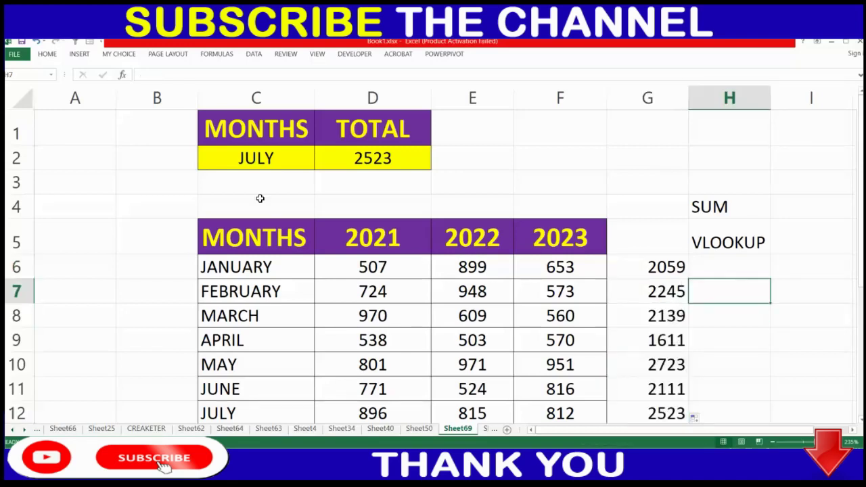
Set C2 to JANUARY and compare D2's TOTAL with JANUARY's row total in G6.
{"action": "left_click", "coordinate": [254, 164]}
{"action": "left_click", "coordinate": [319, 165]}
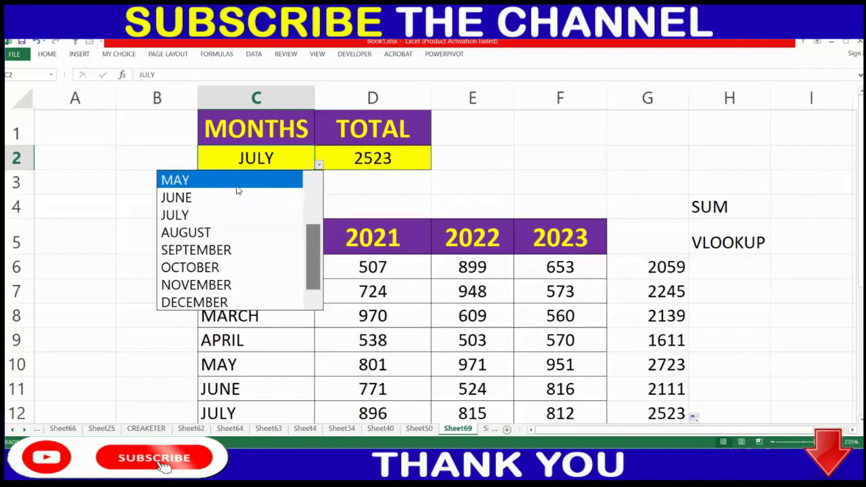
{"action": "scroll", "coordinate": [318, 234], "scroll_direction": "up", "scroll_amount": 2}
{"action": "left_click", "coordinate": [291, 180]}
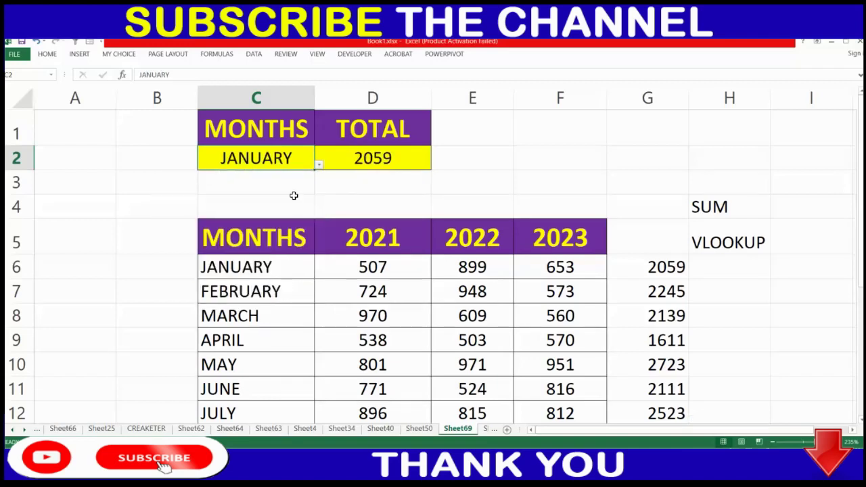
{"action": "left_click", "coordinate": [346, 172]}
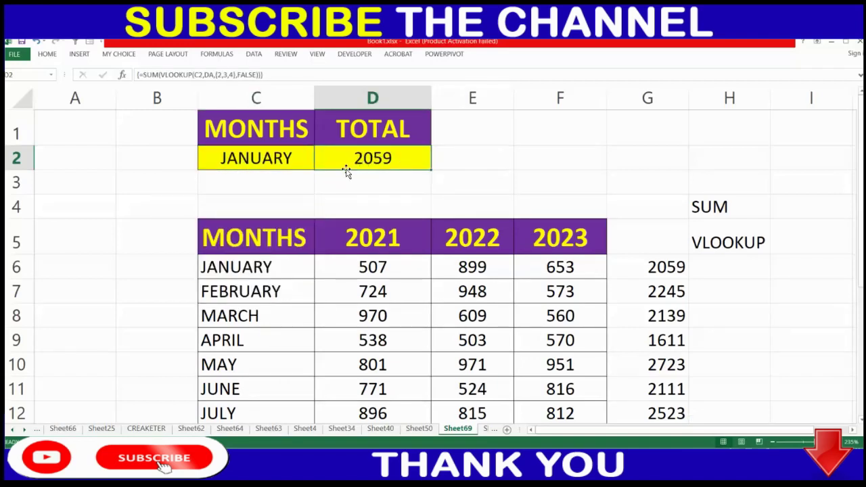
{"action": "left_click", "coordinate": [665, 271]}
{"action": "left_click_drag", "start_coordinate": [373, 269], "coordinate": [572, 262]}
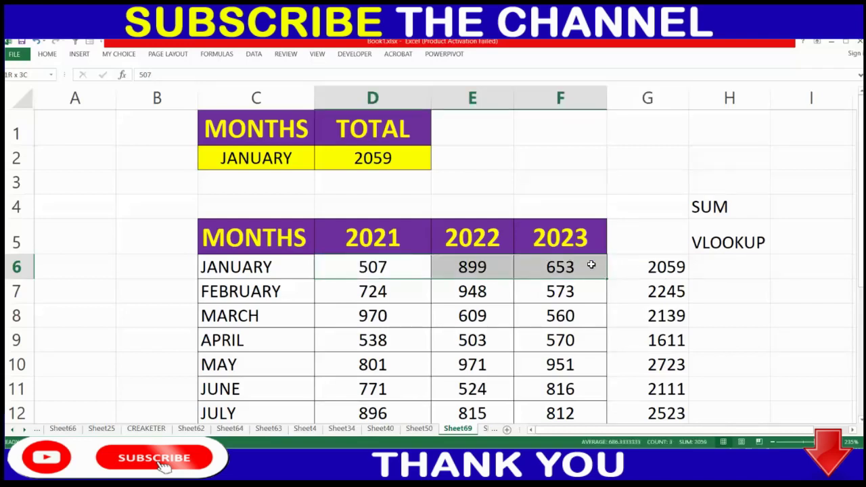
{"action": "left_click", "coordinate": [652, 270]}
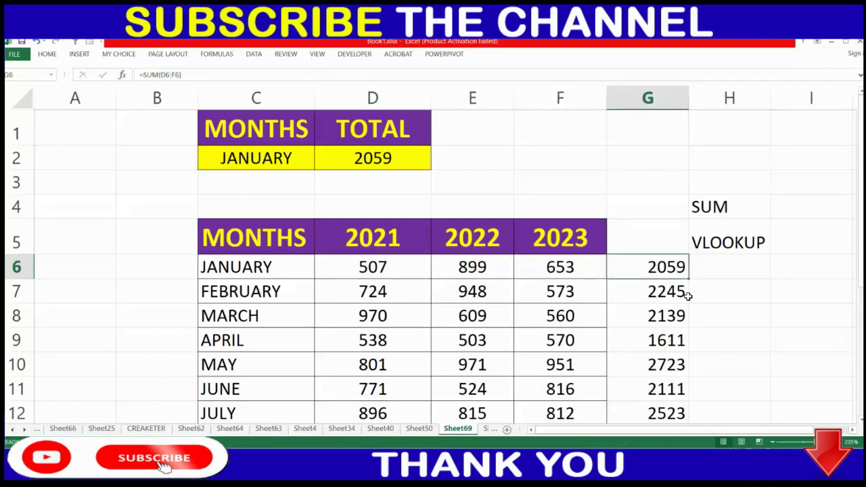
Set C2 to MAY and confirm D2's 2723 matches the G10 row total.
{"action": "left_click", "coordinate": [279, 155]}
{"action": "left_click", "coordinate": [320, 165]}
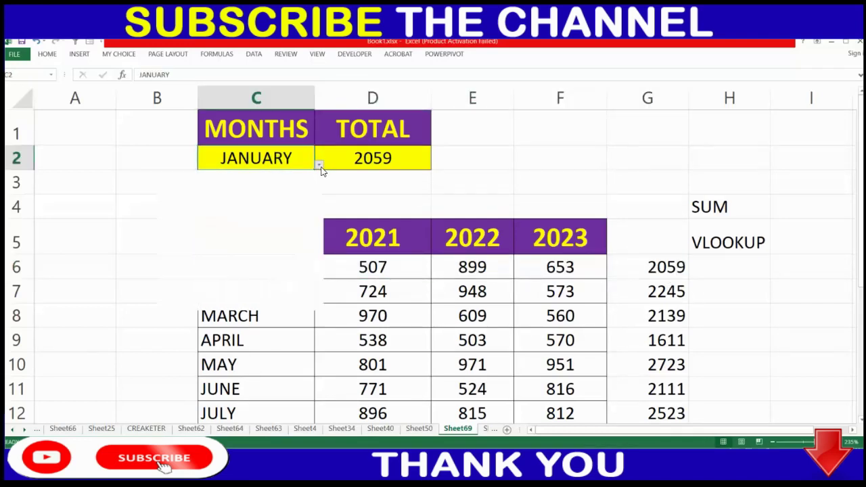
{"action": "left_click", "coordinate": [213, 252]}
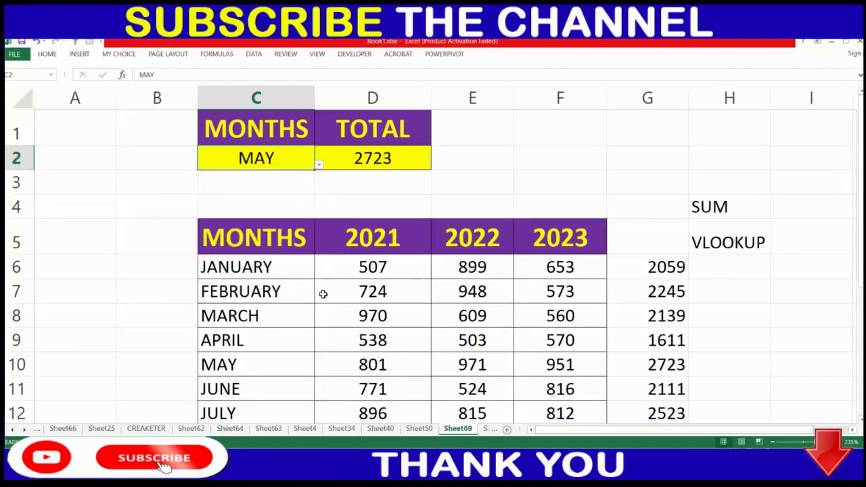
{"action": "left_click", "coordinate": [675, 370]}
{"action": "left_click", "coordinate": [386, 156]}
{"action": "scroll", "coordinate": [561, 223], "scroll_direction": "down", "scroll_amount": 1}
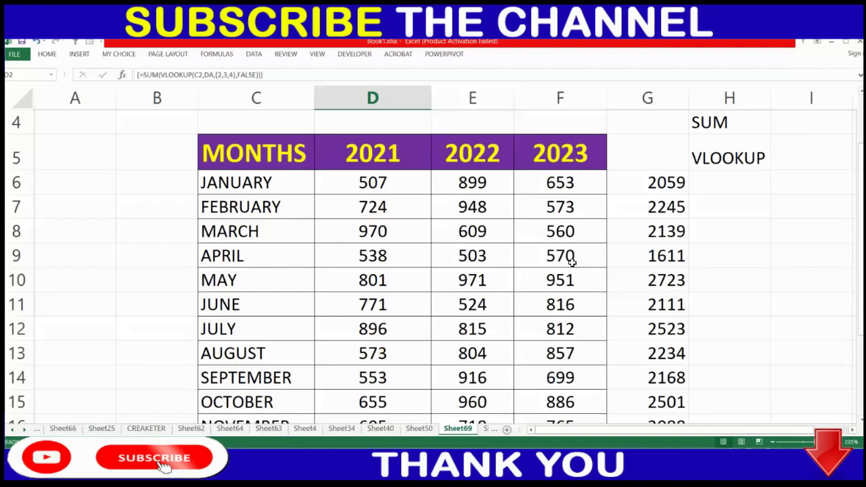
{"action": "scroll", "coordinate": [681, 271], "scroll_direction": "up", "scroll_amount": 1}
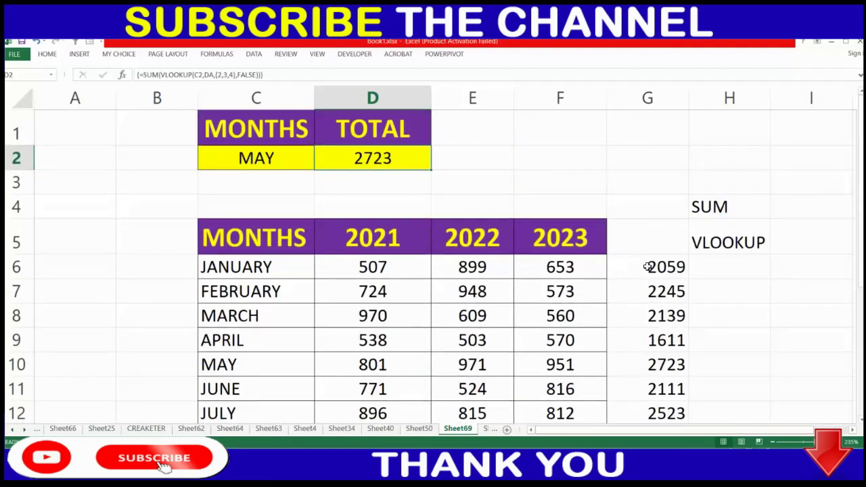
{"action": "left_click", "coordinate": [736, 205]}
{"action": "left_click", "coordinate": [739, 242]}
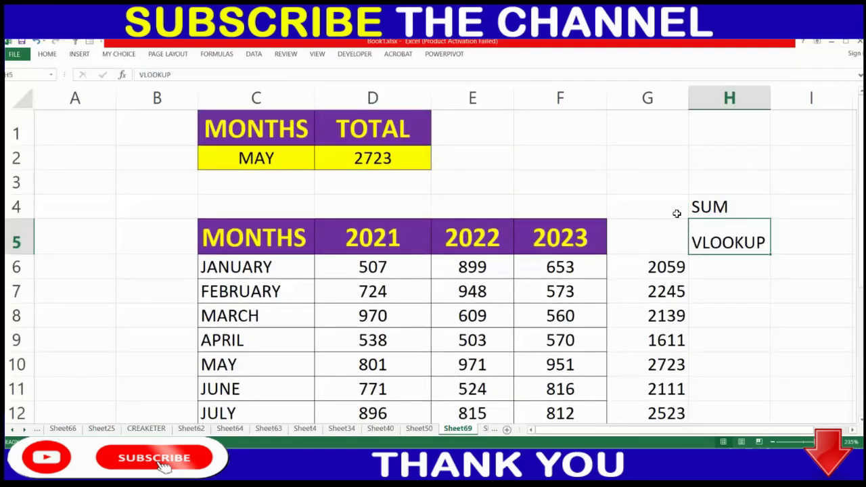
{"action": "left_click", "coordinate": [610, 183]}
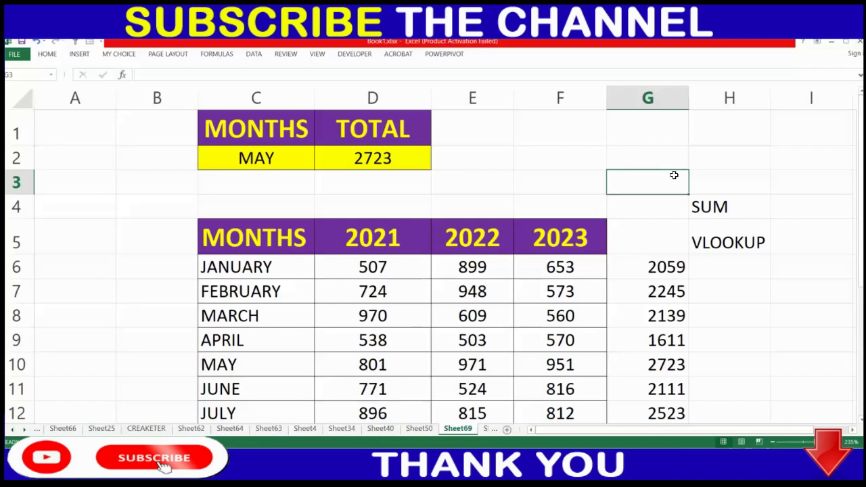
{"action": "left_click", "coordinate": [596, 156]}
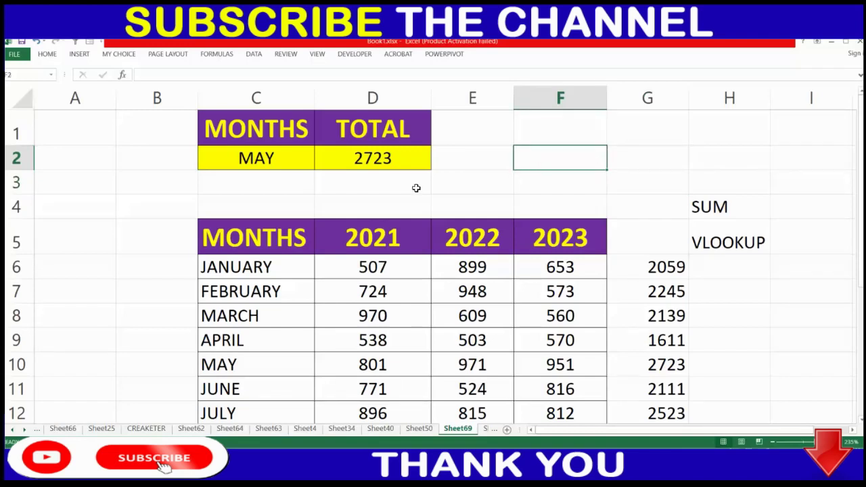